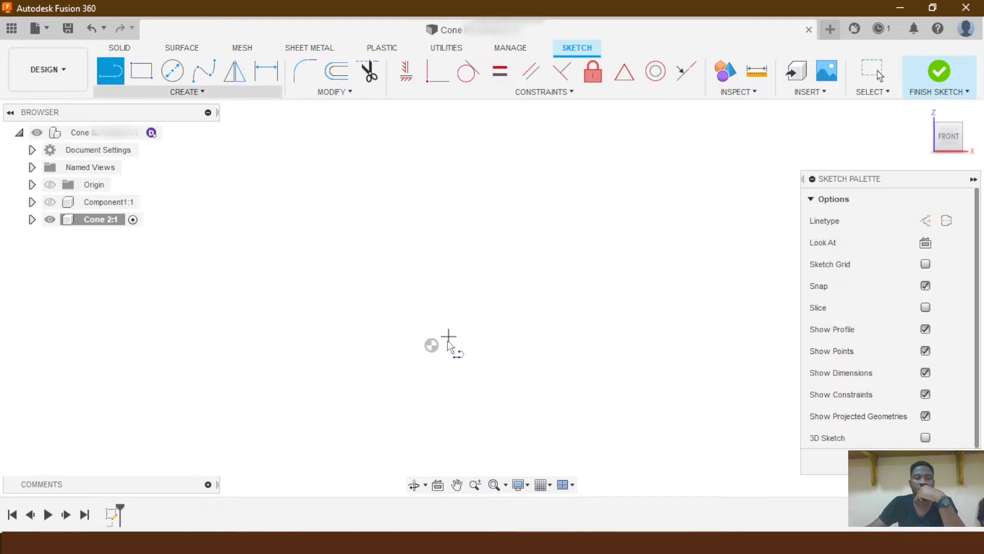
Sketch a 90 mm vertical line up from the origin and convert it to a construction line.
left_click(432, 345)
type("90")
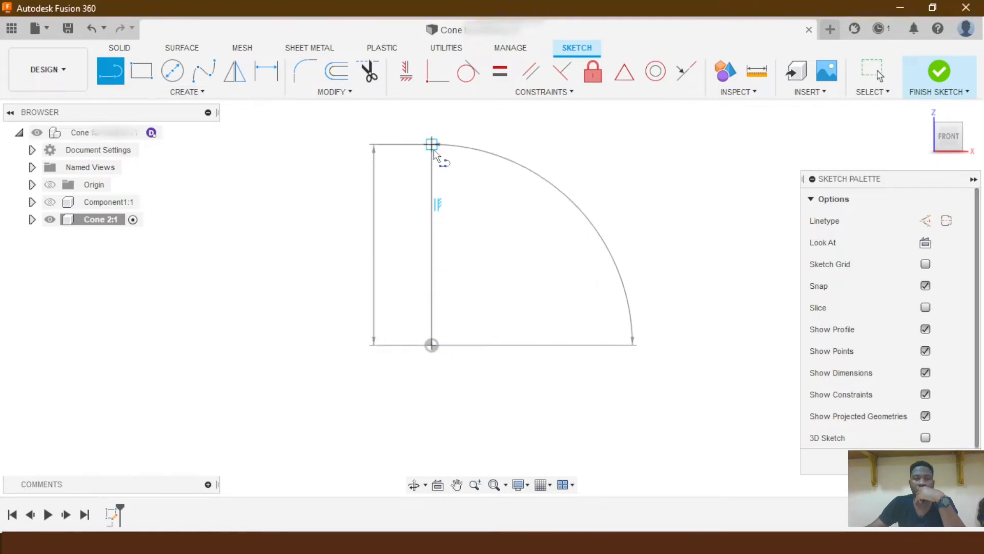
key("Return")
key("Escape")
left_click(432, 213)
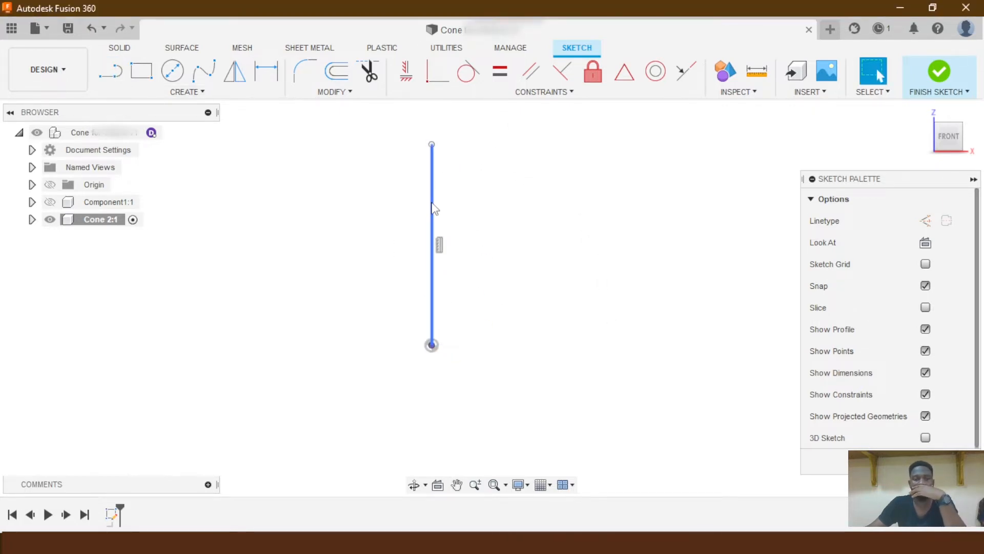
left_click(925, 220)
left_click(526, 213)
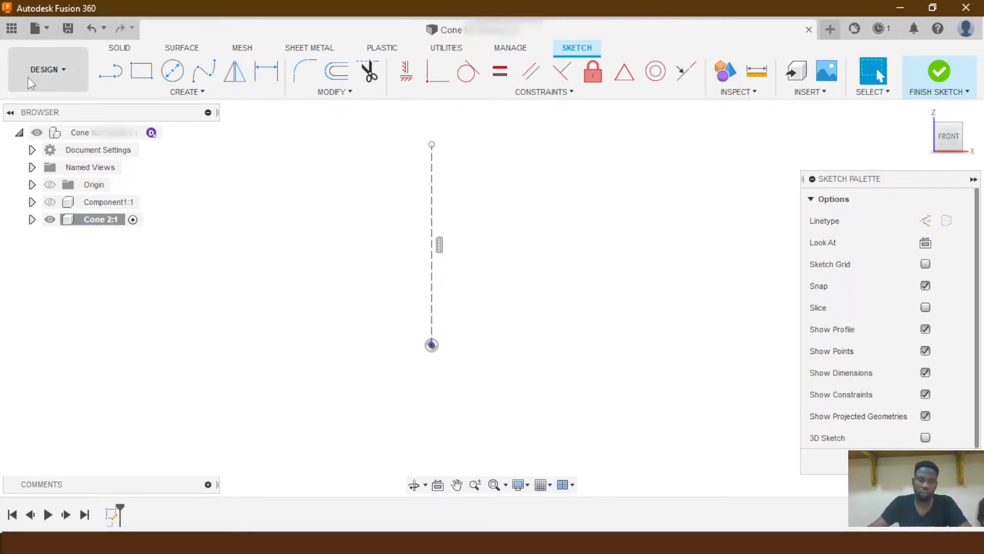
Sketch two collinear horizontal construction segments outward from the axis's upper end, followed by a perpendicular drop about 15 mm long.
scroll(494, 284, "down", 1)
left_click(110, 71)
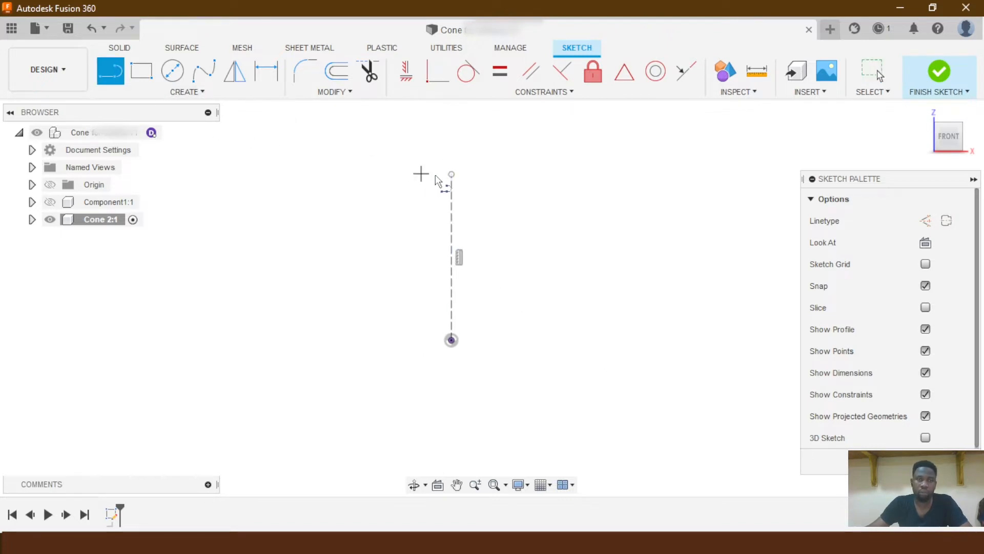
left_click(451, 175)
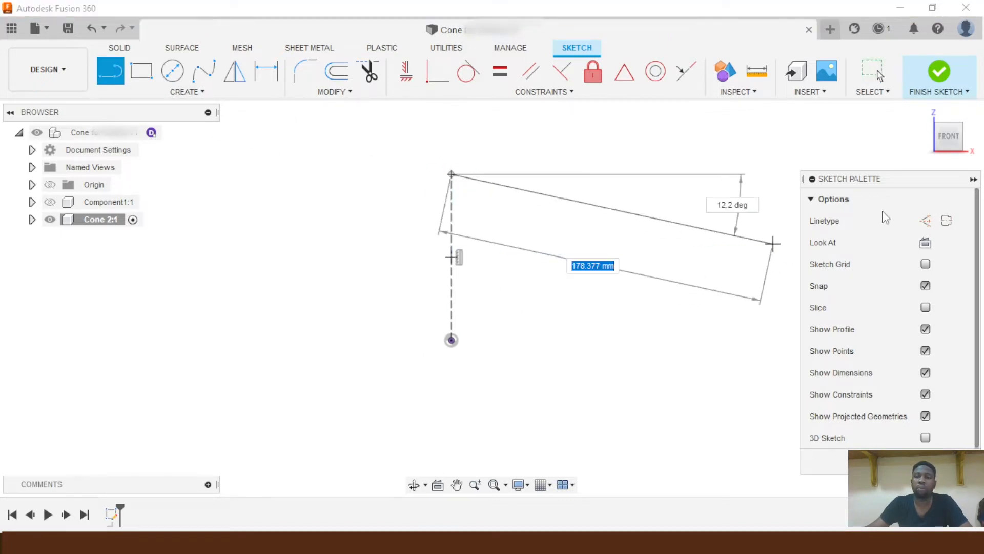
left_click(926, 221)
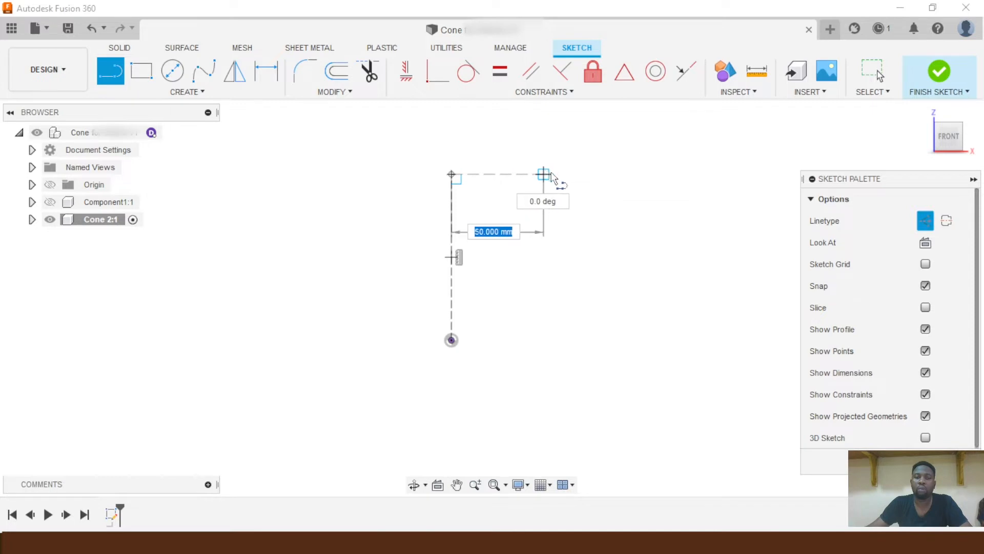
left_click_drag(552, 175, 599, 175)
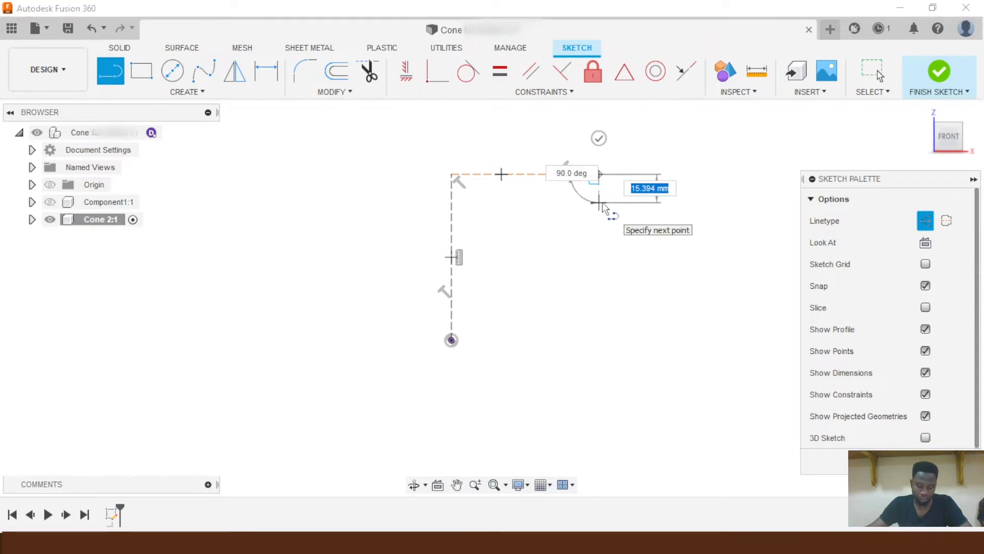
key("Escape")
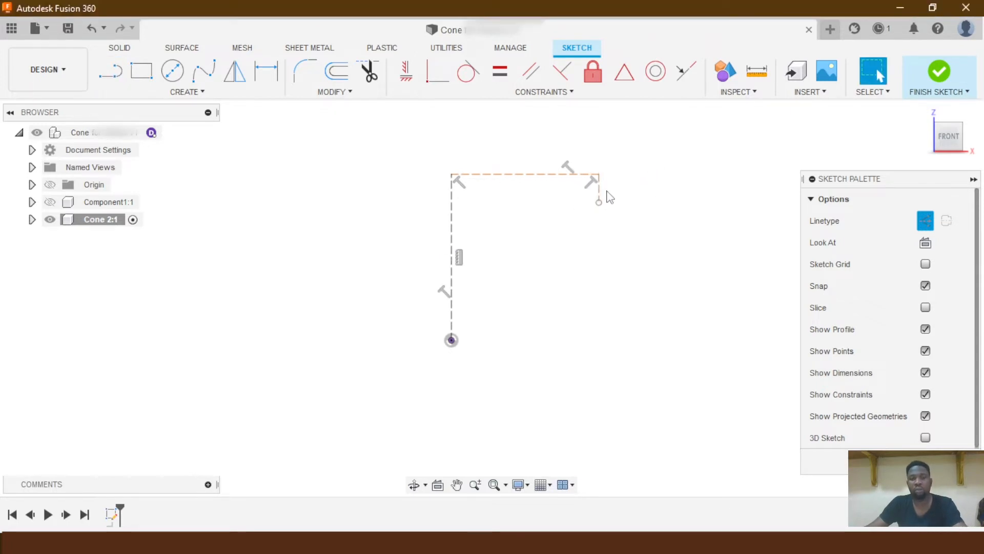
Convert the outer horizontal segment and the short vertical drop from construction to normal lines.
left_click(583, 176)
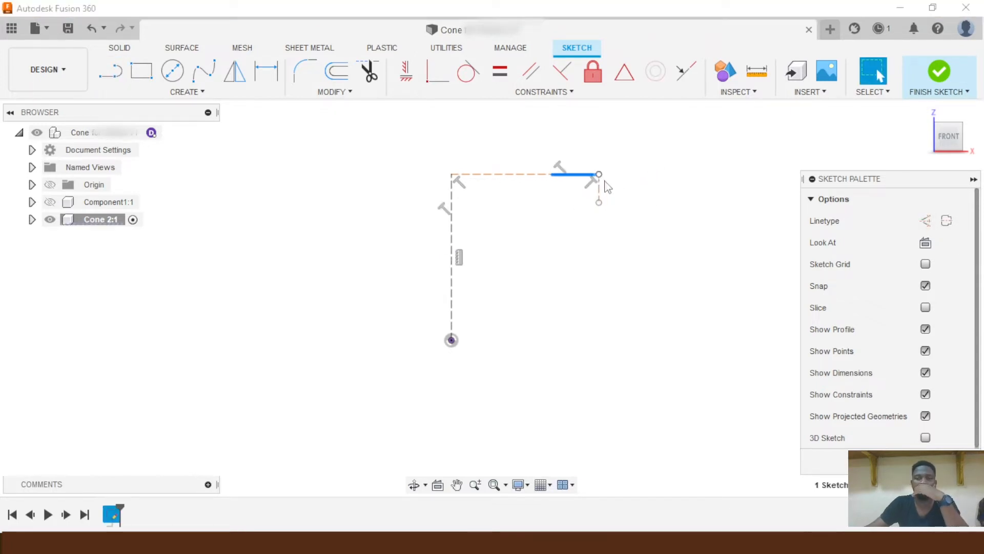
key("x")
left_click(927, 221)
left_click(522, 304)
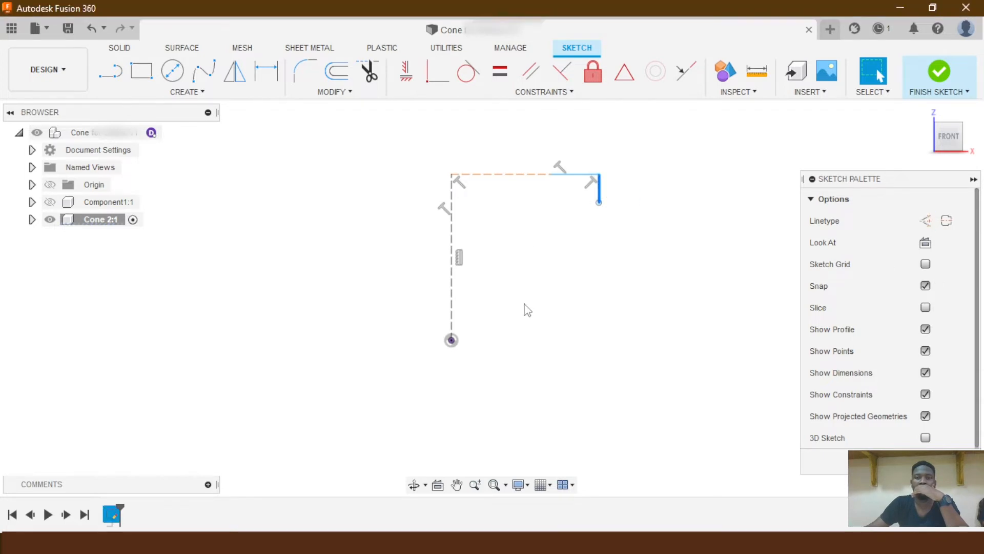
left_click(925, 224)
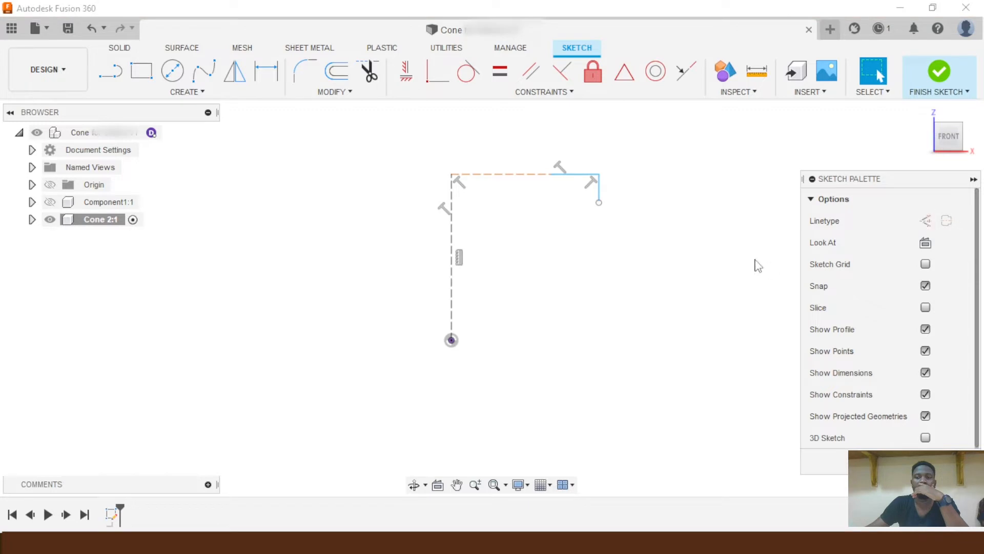
Sketch the cone wall from the rim's inner end: slanted line down to origin level, short foot and riser, parallel slanted line, and rim underside.
left_click(111, 70)
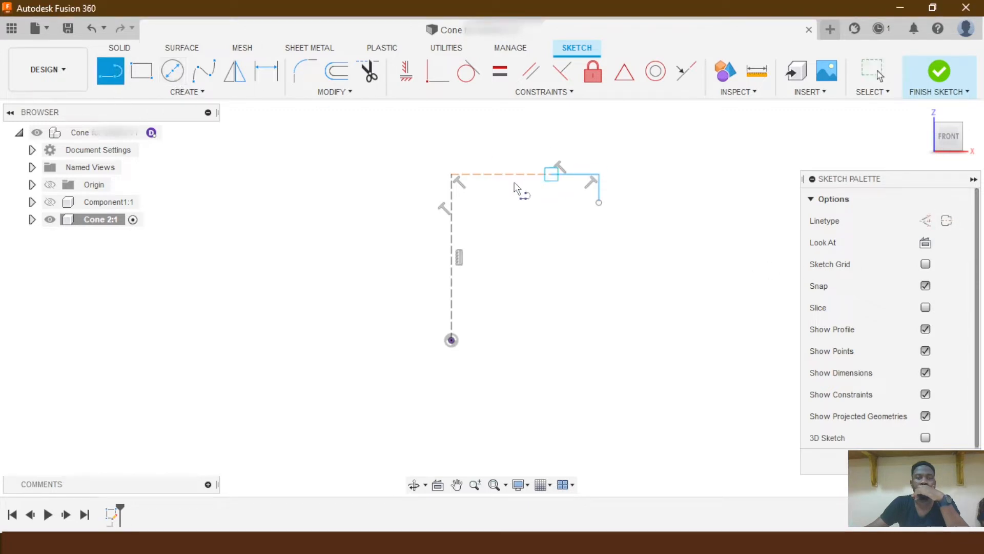
left_click(552, 175)
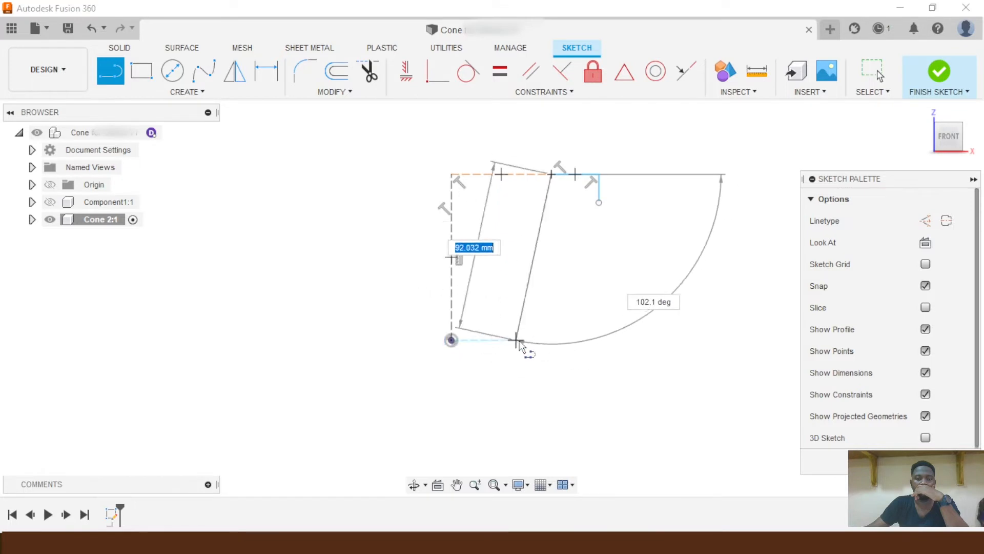
left_click(508, 340)
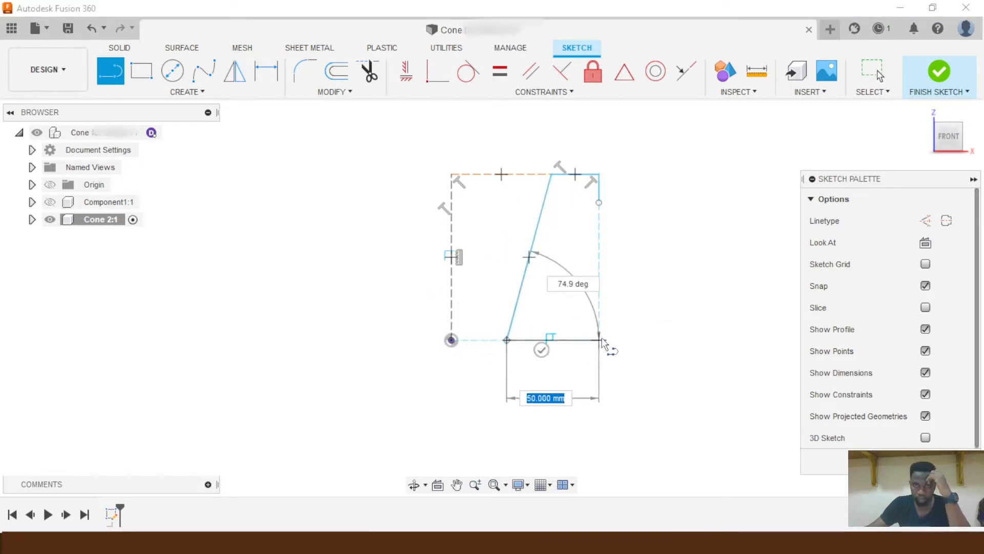
left_click(558, 341)
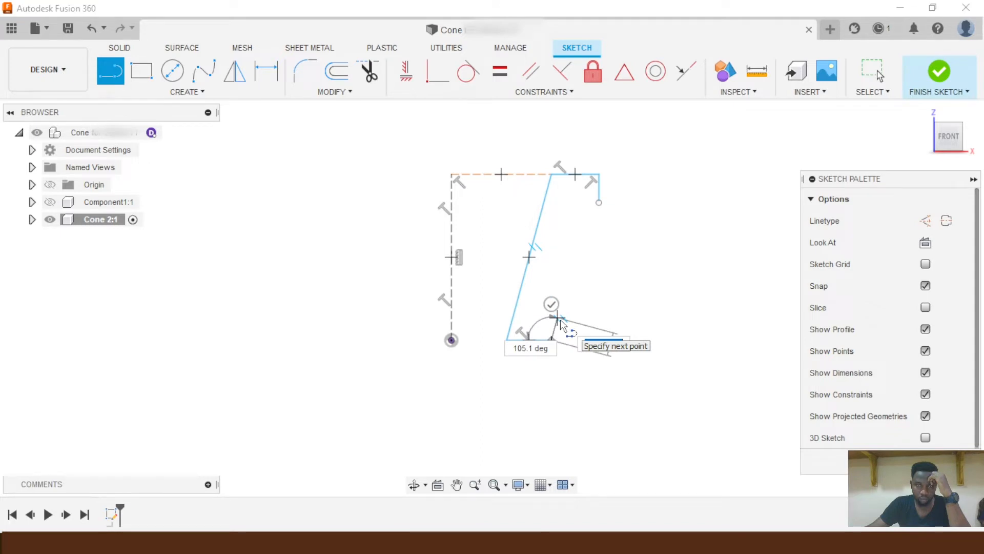
scroll(541, 322, "down", 3)
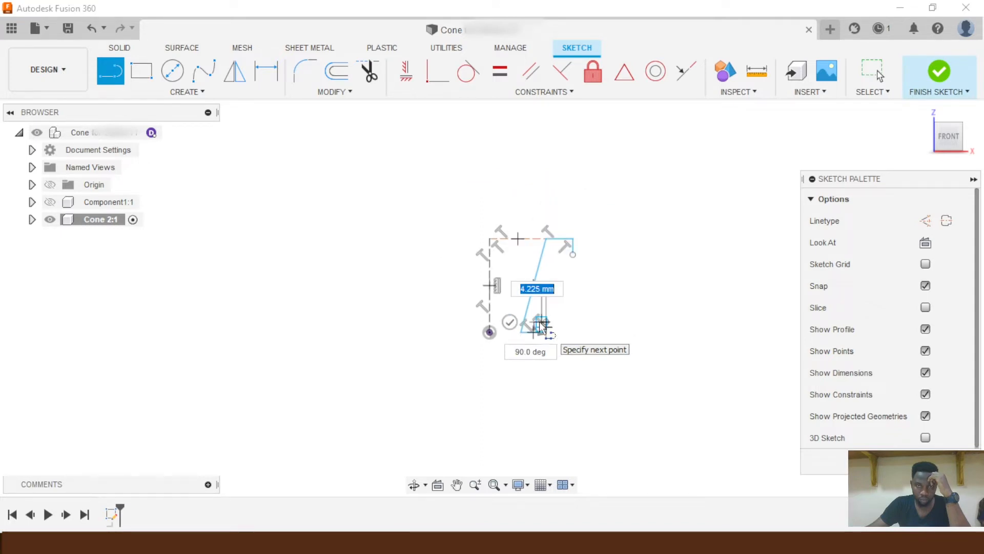
scroll(541, 324, "up", 4)
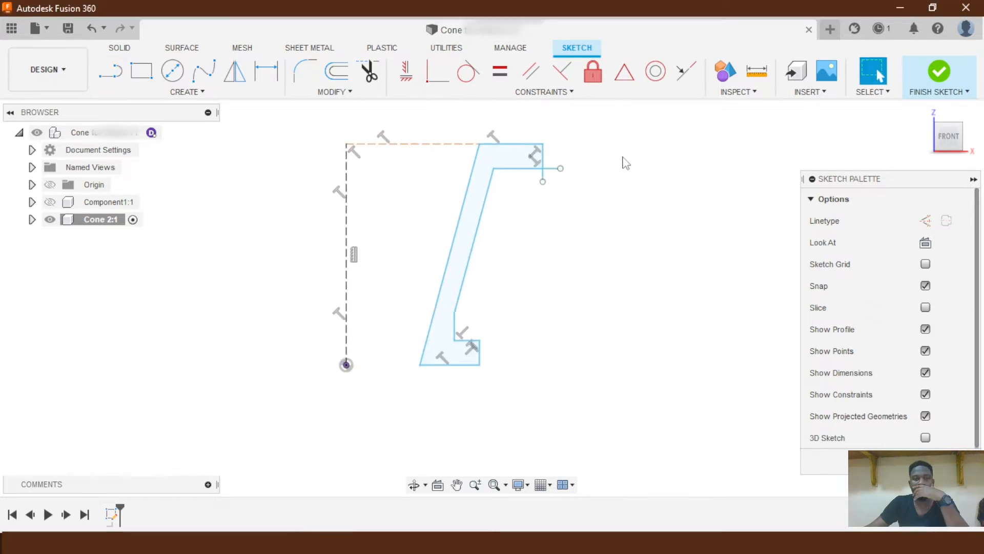
Join the overshooting end of the rim's underside line to the rim's vertical outer edge, forming a clean corner.
scroll(625, 163, "up", 5)
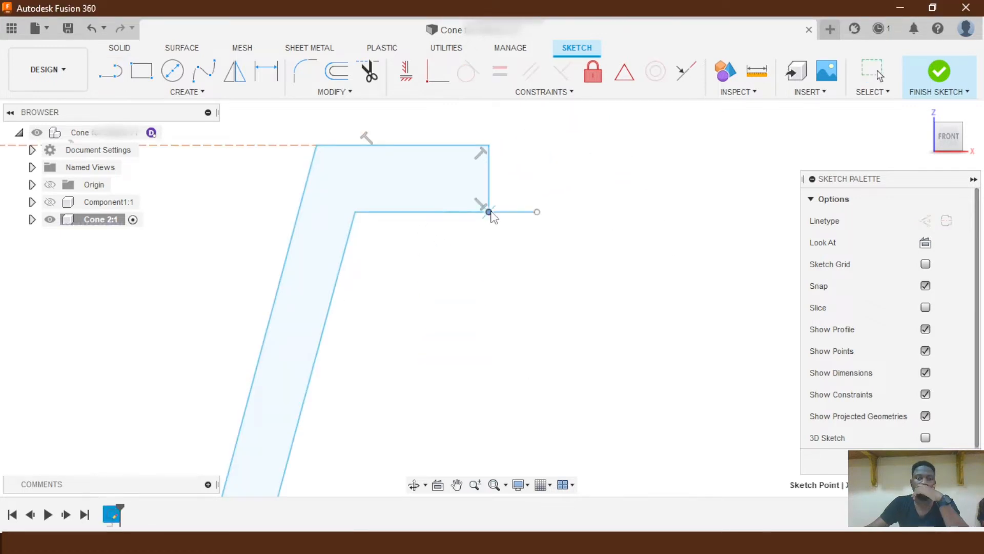
left_click_drag(537, 212, 495, 215)
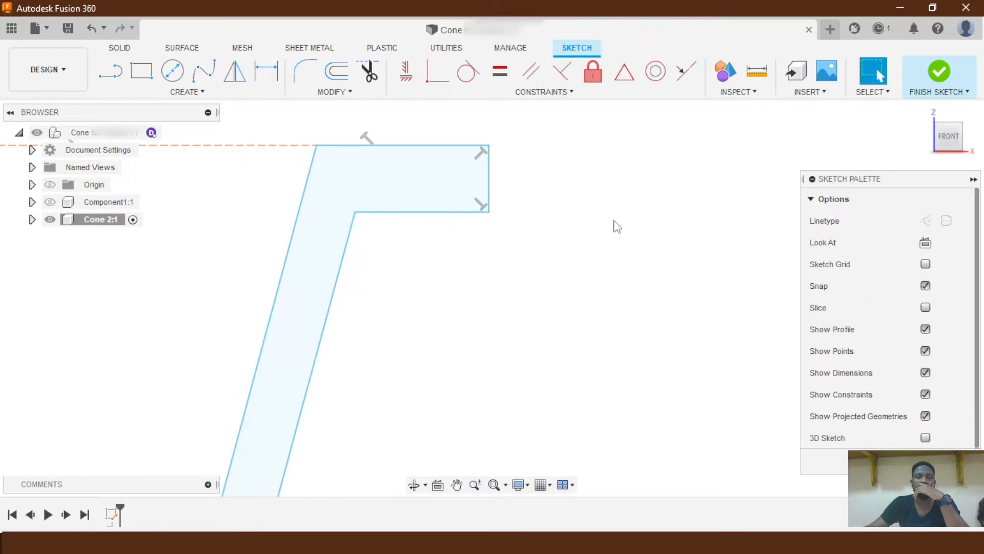
scroll(620, 220, "down", 3)
Sketch a horizontal line about 30 mm long from the origin to the profile's inner base corner and make it construction.
left_click(110, 70)
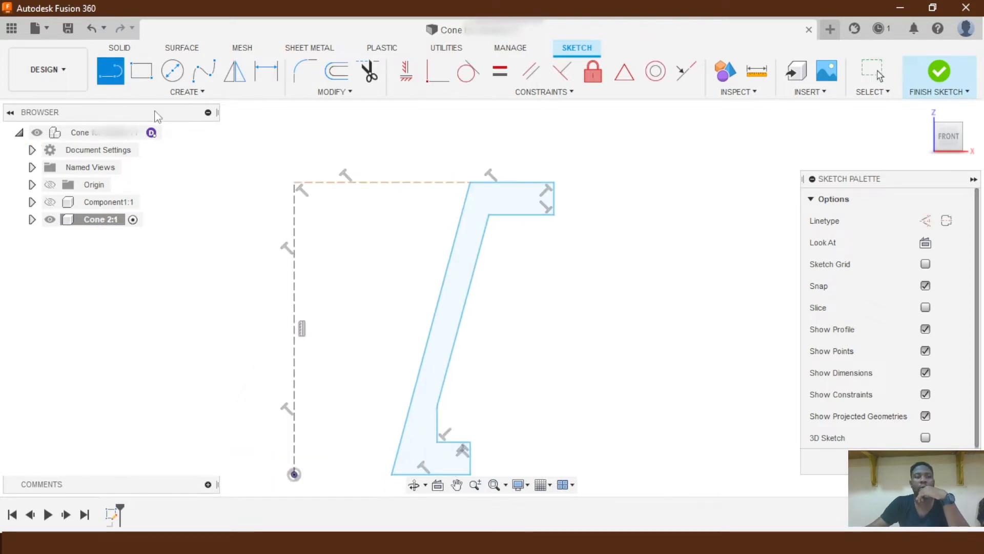
left_click(295, 474)
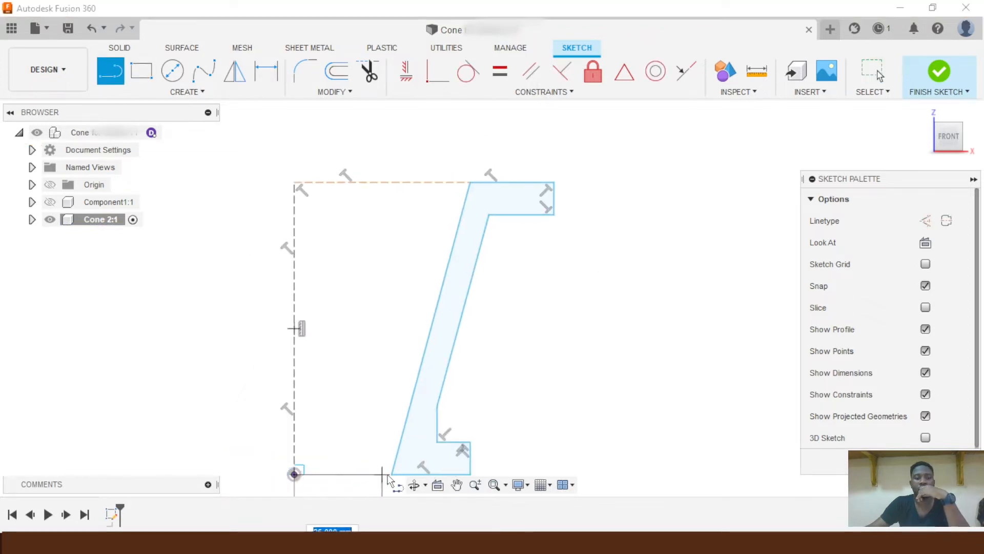
left_click(392, 474)
key("Escape")
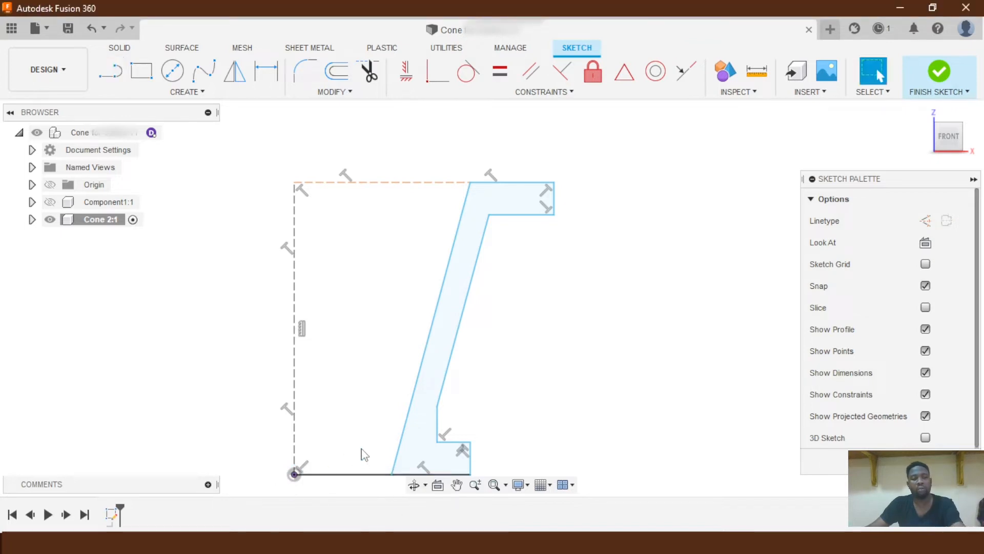
left_click(925, 221)
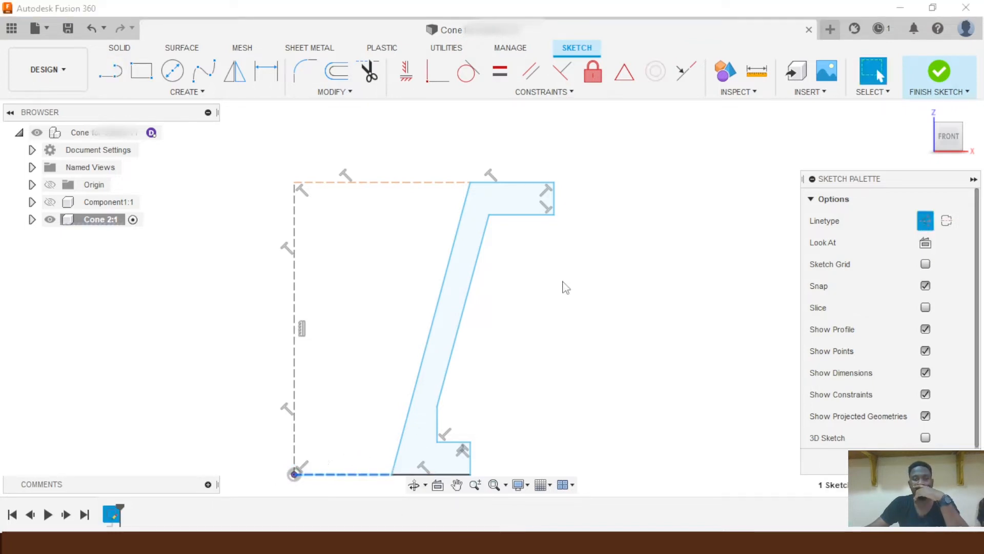
Dimension the length of the base construction line, placing the dimension below the sketch.
scroll(563, 293, "down", 3)
scroll(562, 303, "up", 3)
key("d")
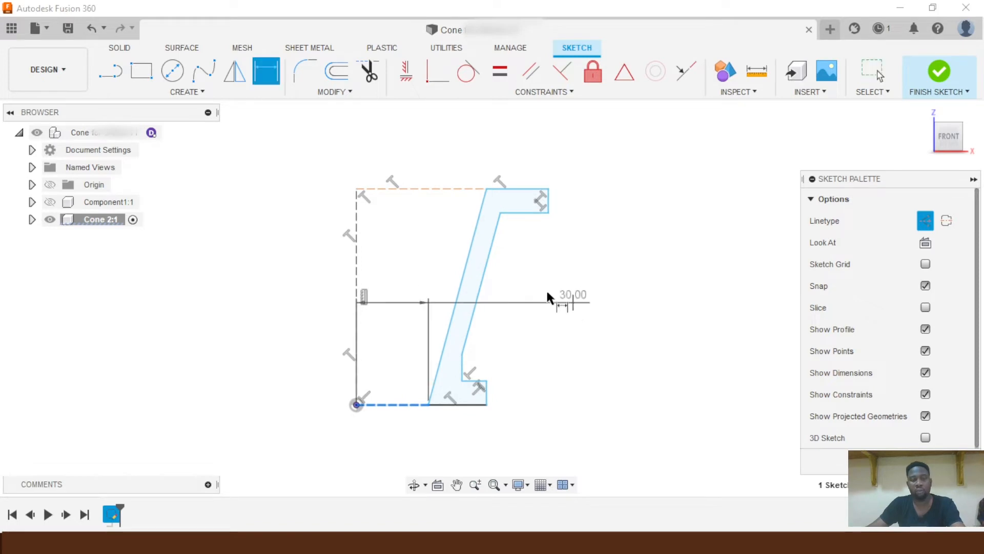
scroll(437, 314, "down", 5)
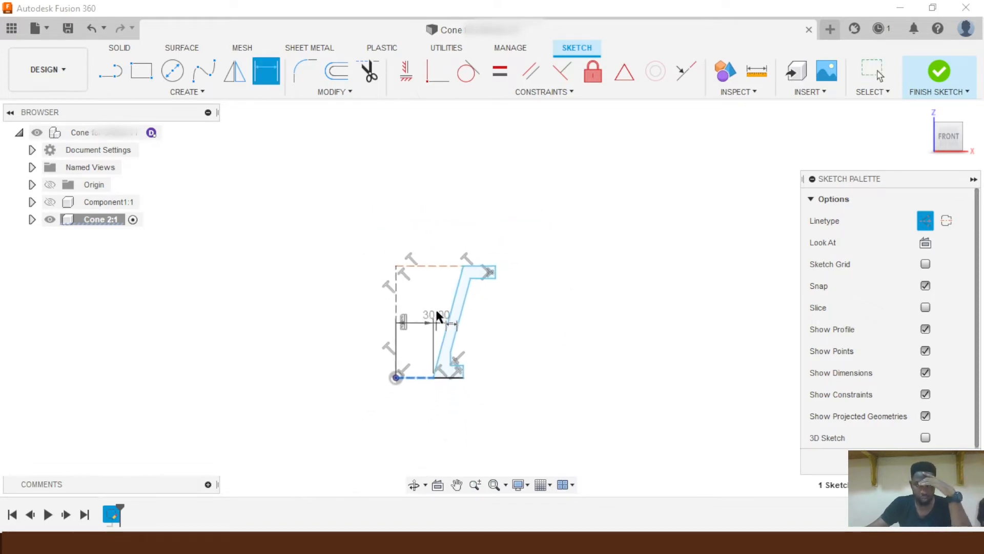
left_click(424, 391)
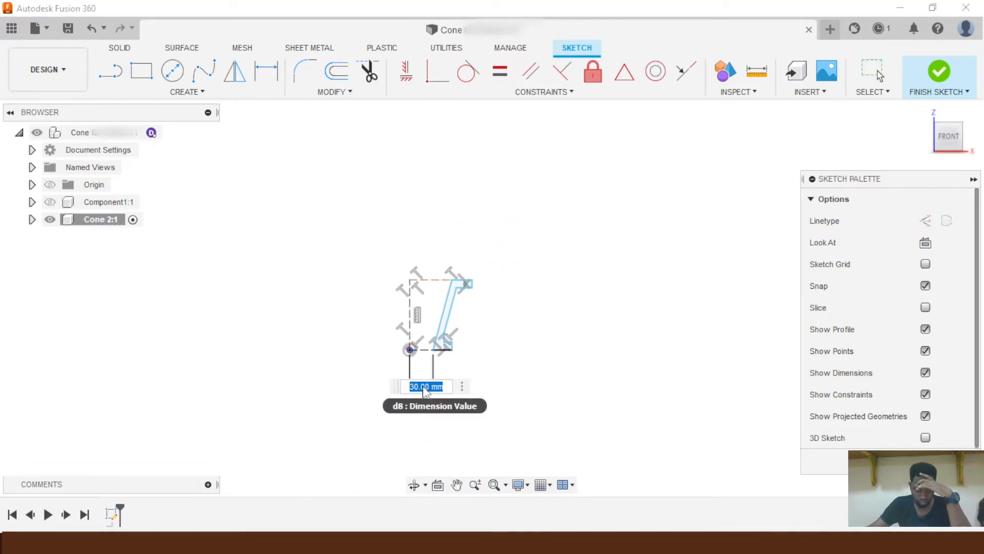
key("Return")
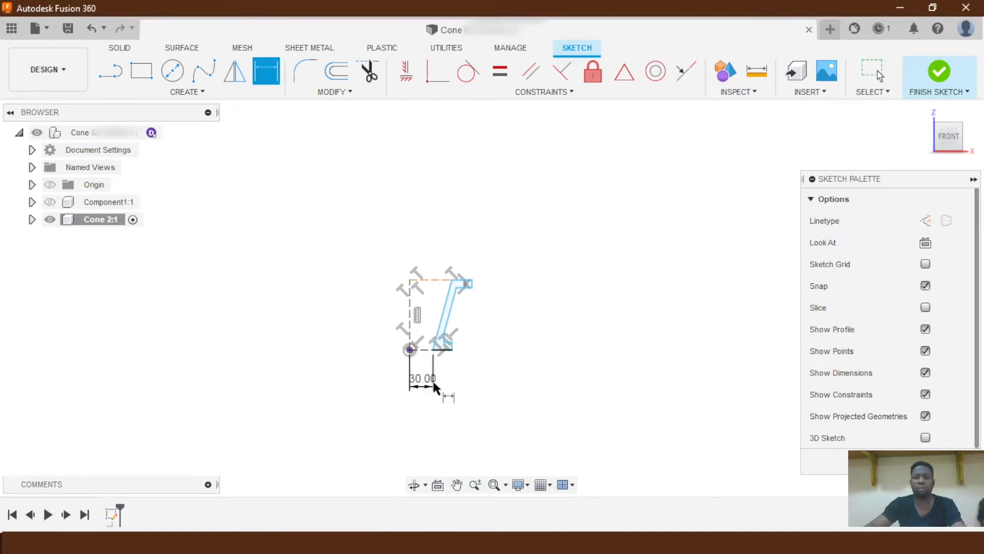
key("Escape")
scroll(444, 376, "up", 3)
scroll(480, 377, "up", 5)
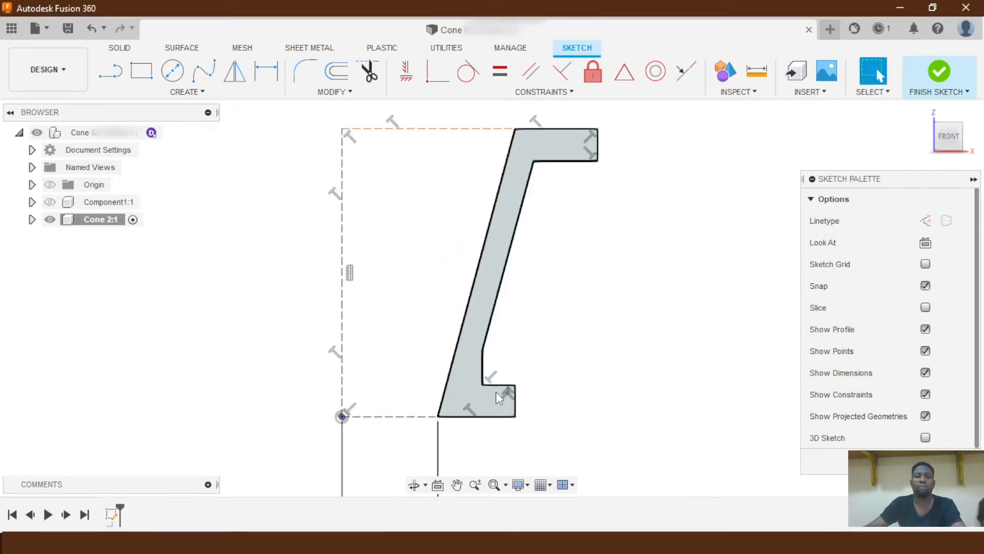
key("r")
left_click(513, 403)
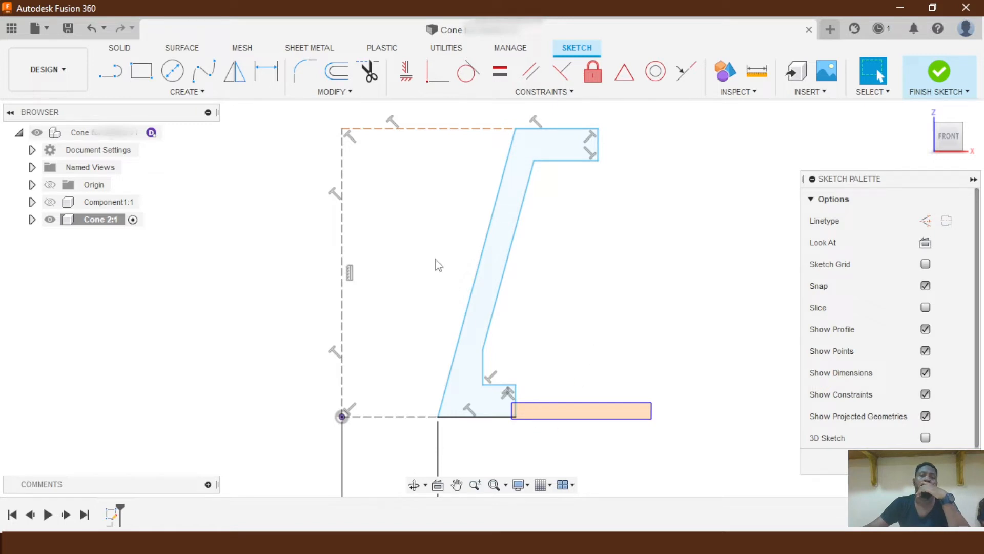
key("Escape")
Stretch the profile's base foot and upper rim outward, and shift the outer wall lines away from the axis.
scroll(520, 258, "down", 1)
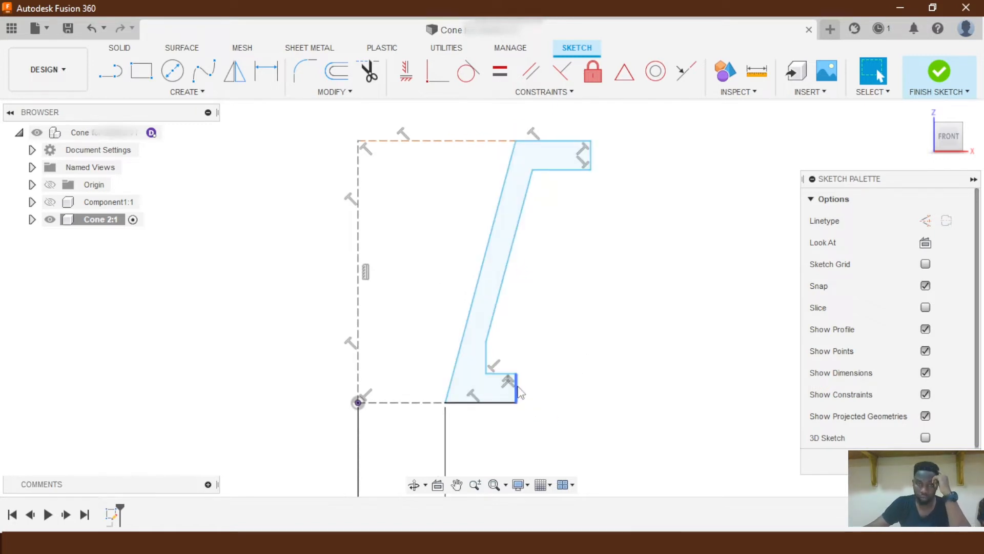
left_click_drag(583, 388, 629, 385)
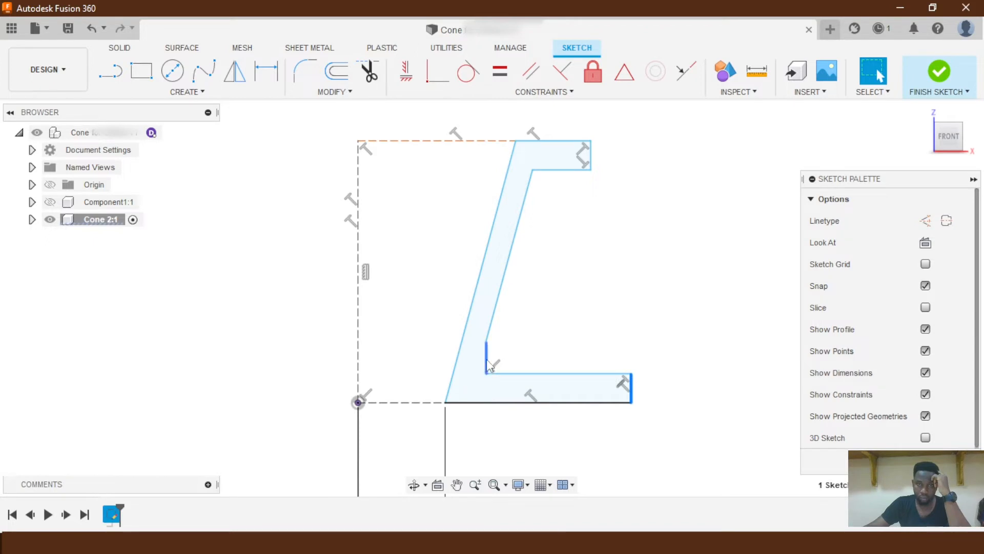
left_click_drag(485, 357, 519, 371)
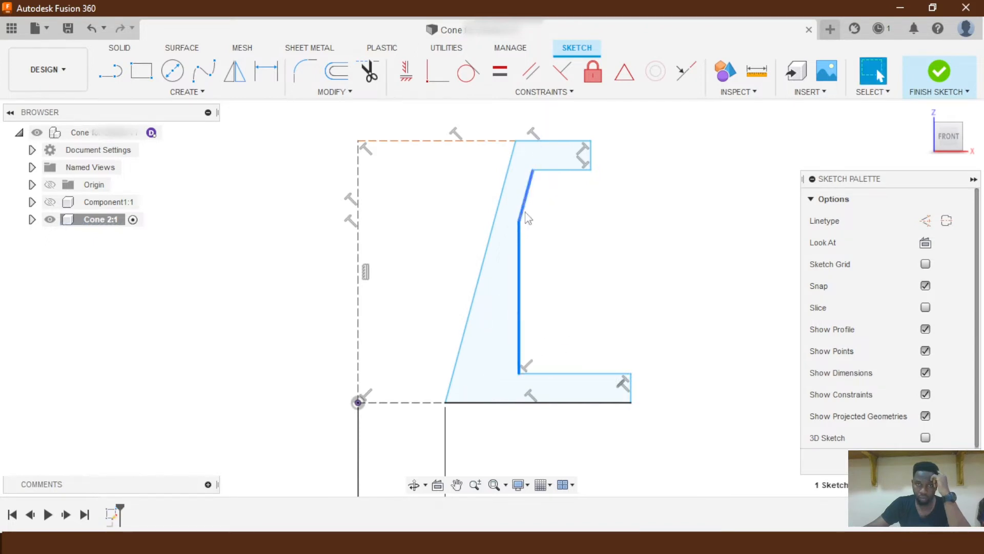
left_click_drag(592, 162, 804, 160)
left_click_drag(528, 202, 551, 197)
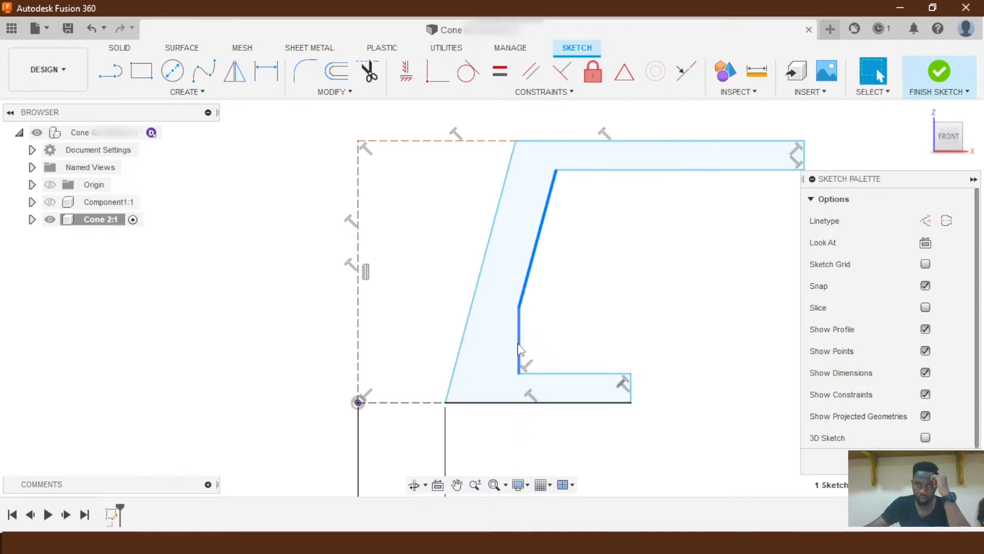
Move the outer wall's sloped line and its lower vertical line farther from the axis, lengthening the vertical part above the foot.
left_click_drag(519, 347, 534, 346)
left_click_drag(547, 224, 574, 234)
scroll(539, 386, "up", 5)
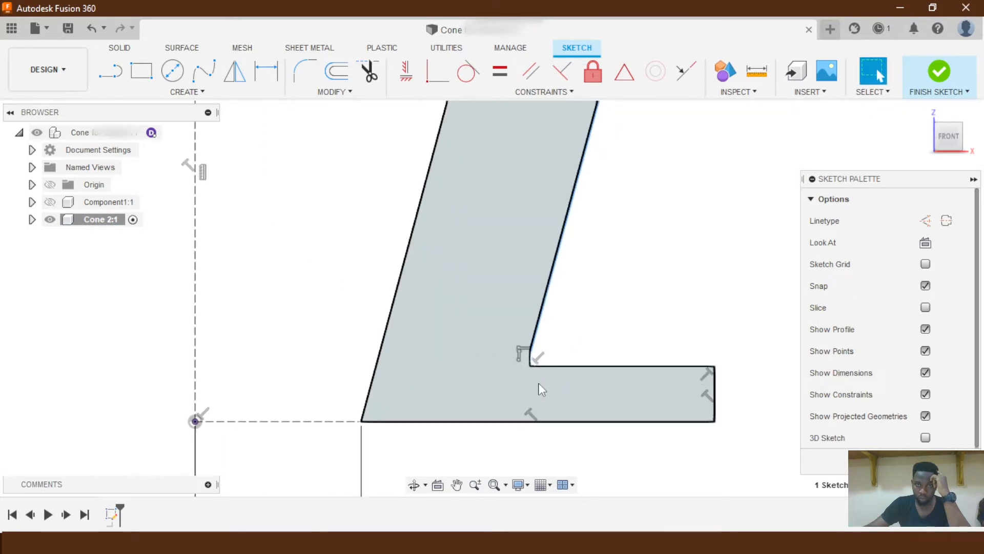
left_click_drag(526, 357, 609, 359)
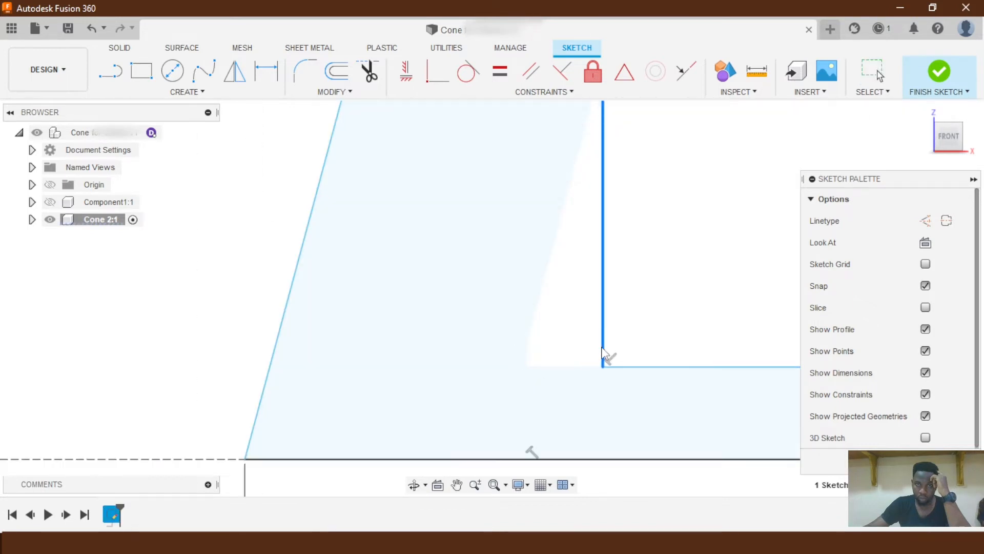
scroll(474, 307, "down", 5)
scroll(517, 318, "down", 3)
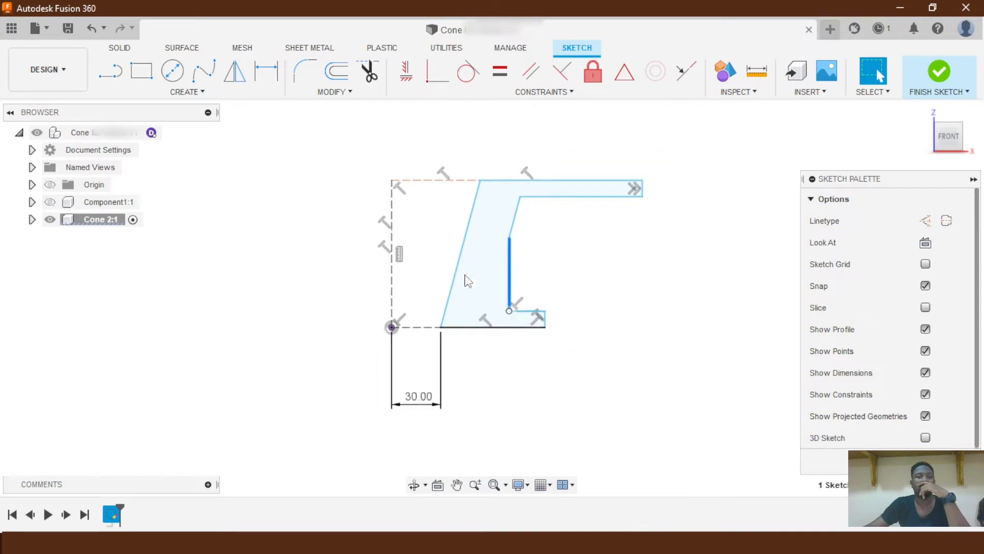
scroll(393, 244, "up", 4)
left_click(740, 261)
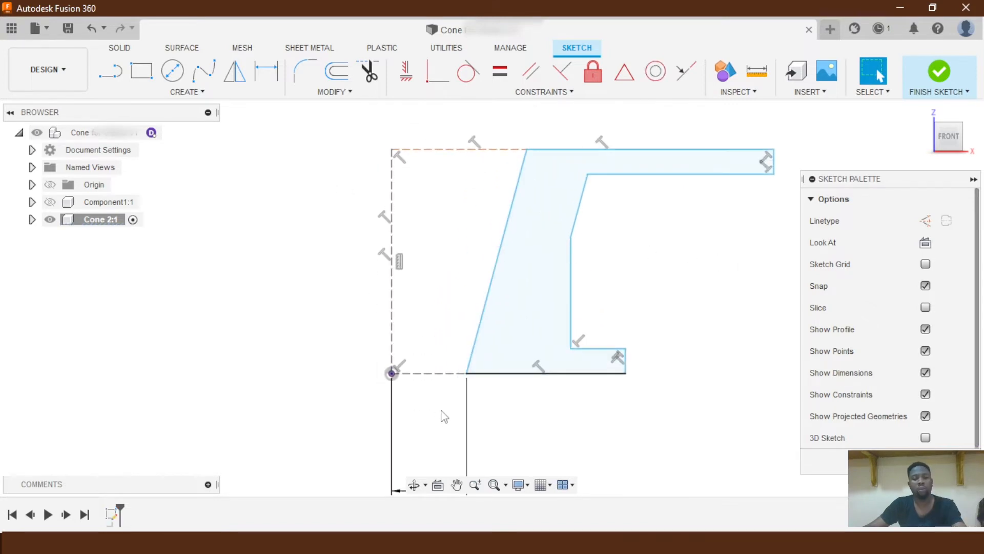
Dimension the vertical construction axis and set its height to 384 mm, placing the dimension outside the profile.
key("d")
left_click(392, 249)
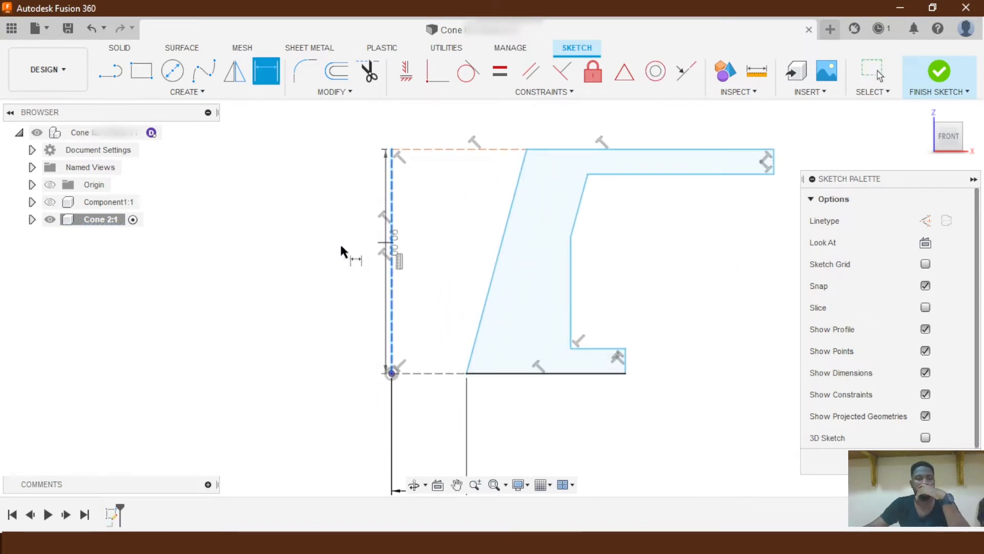
left_click(260, 260)
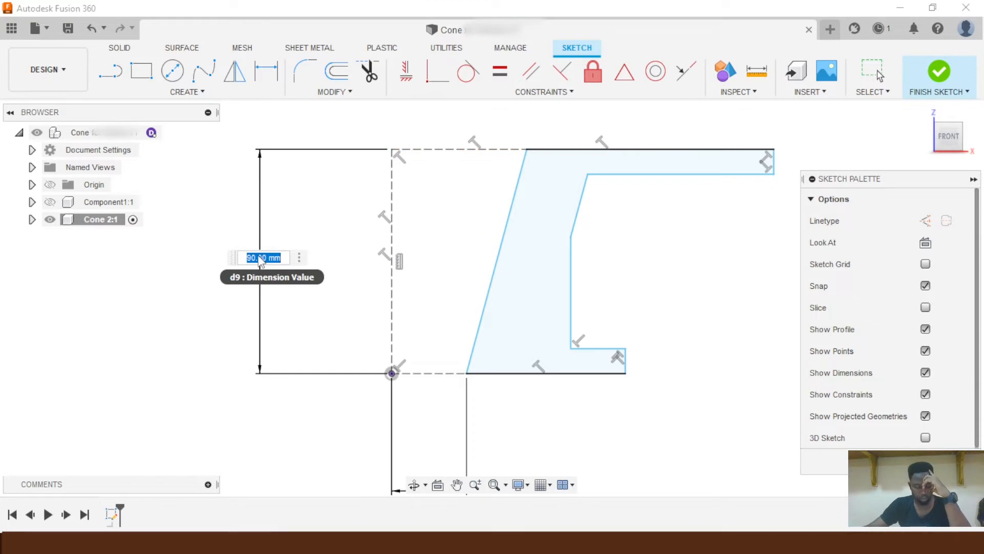
key("Return")
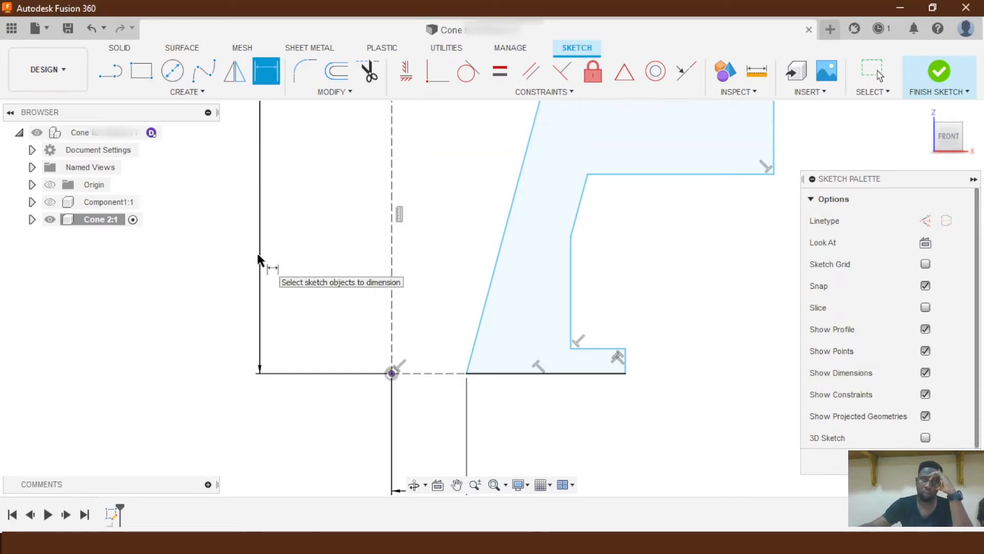
Dimension the upper rim's vertical outer edge and set its height to 46 mm.
scroll(392, 266, "down", 8)
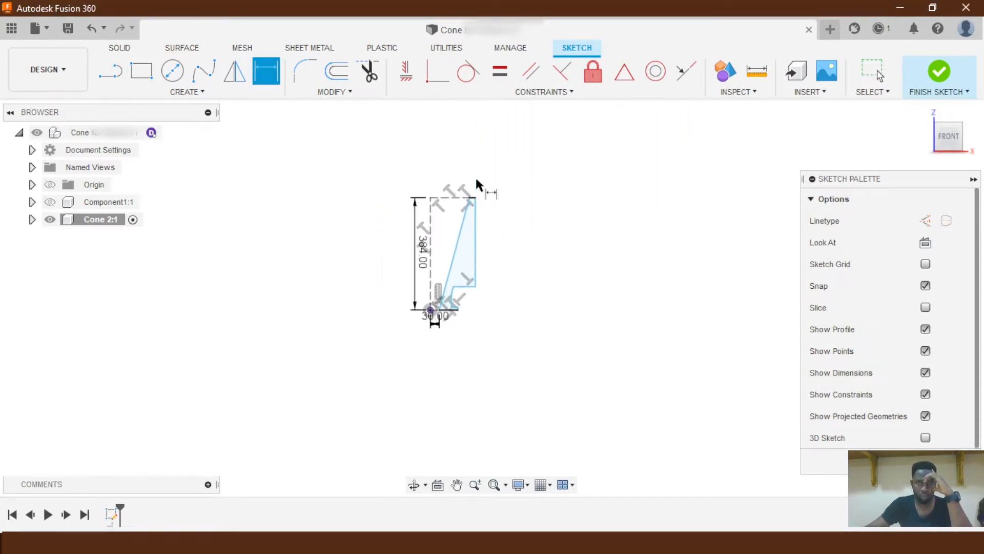
scroll(484, 182, "up", 5)
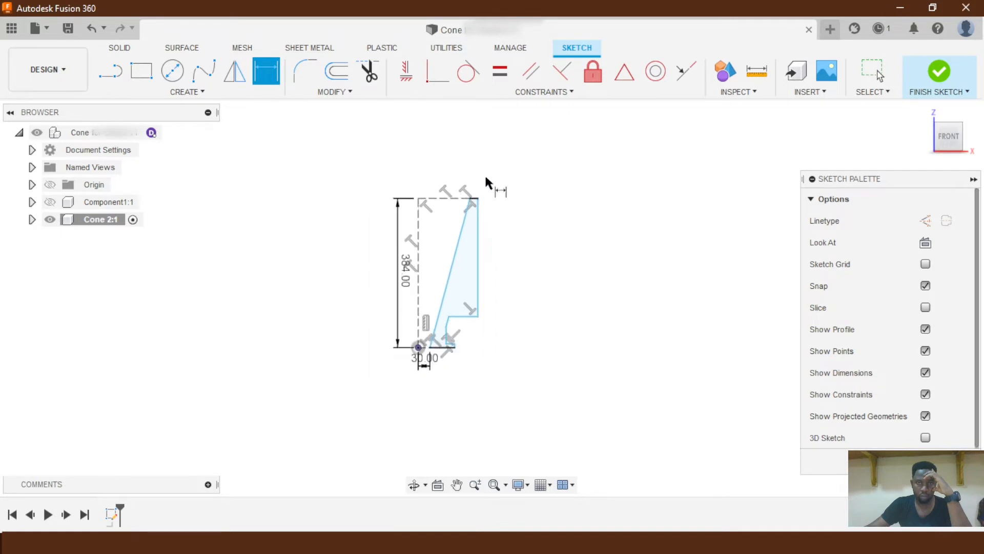
left_click(471, 253)
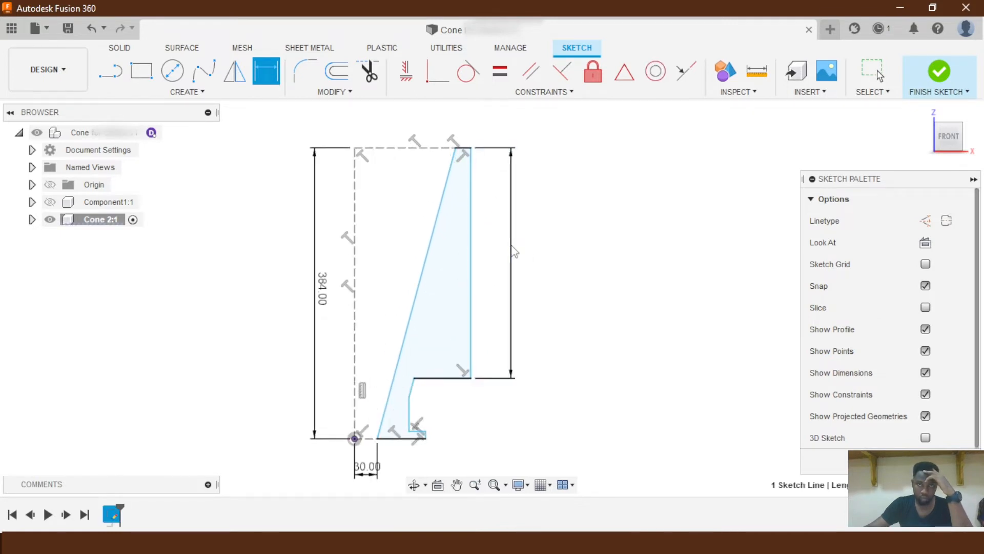
left_click(512, 245)
type("46")
key("Return")
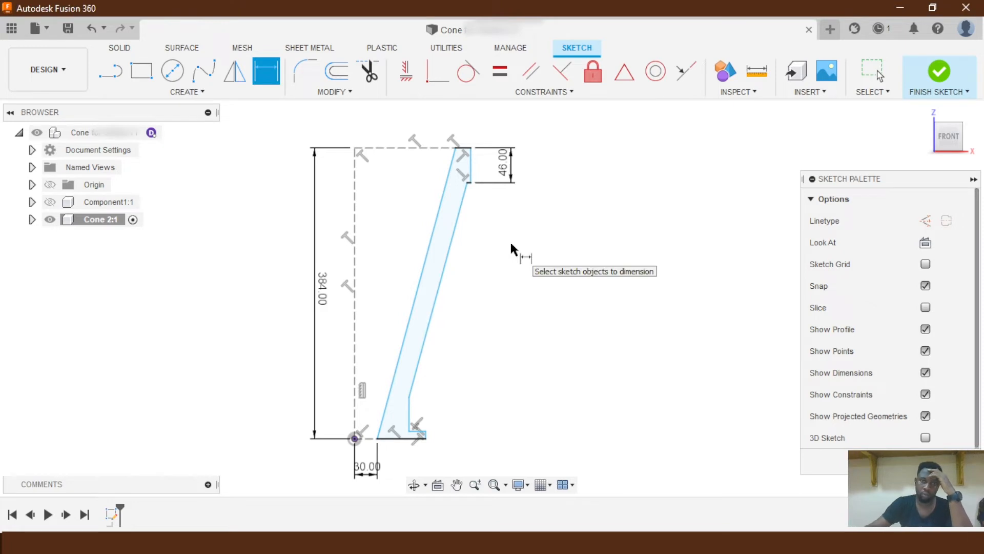
Dimension the distance from the axis to the rim's outer edge as 538/2 mm, placing it above the profile.
scroll(469, 175, "up", 3)
left_click(471, 179)
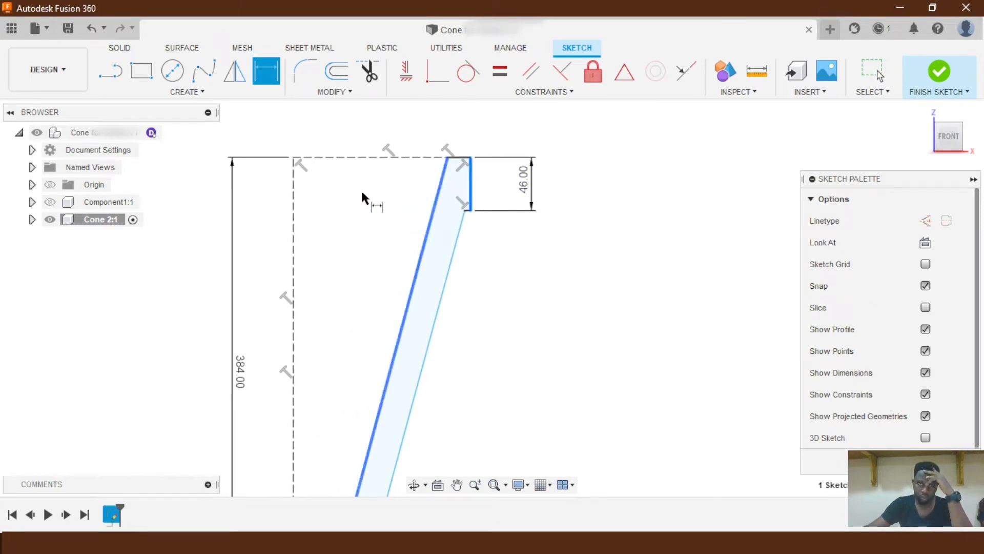
left_click(293, 208)
left_click(406, 116)
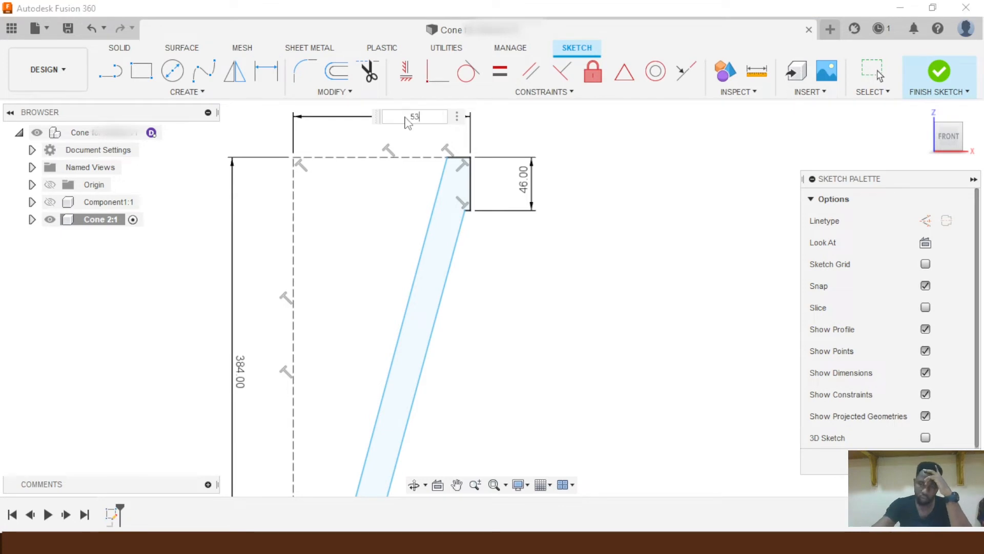
type("538/2")
key("Return")
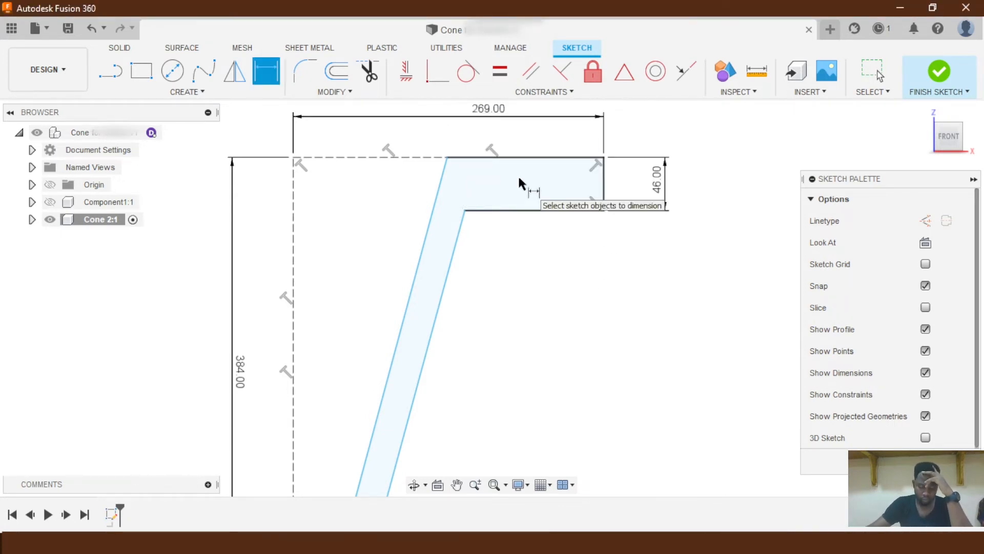
Dimension the distance from the axis to the inner wall's upper corner as 500/2 mm.
left_click(447, 155)
left_click(293, 185)
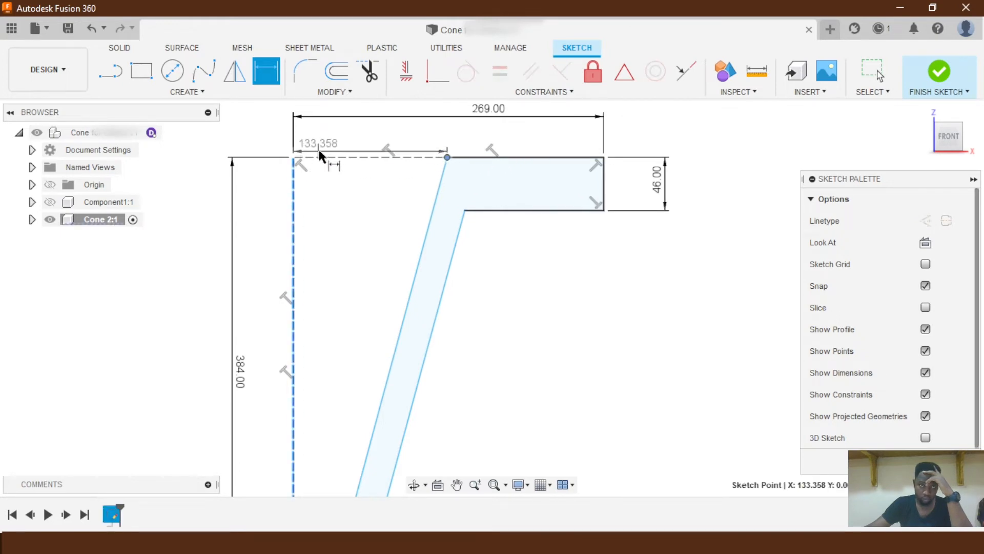
left_click(338, 136)
type("5")
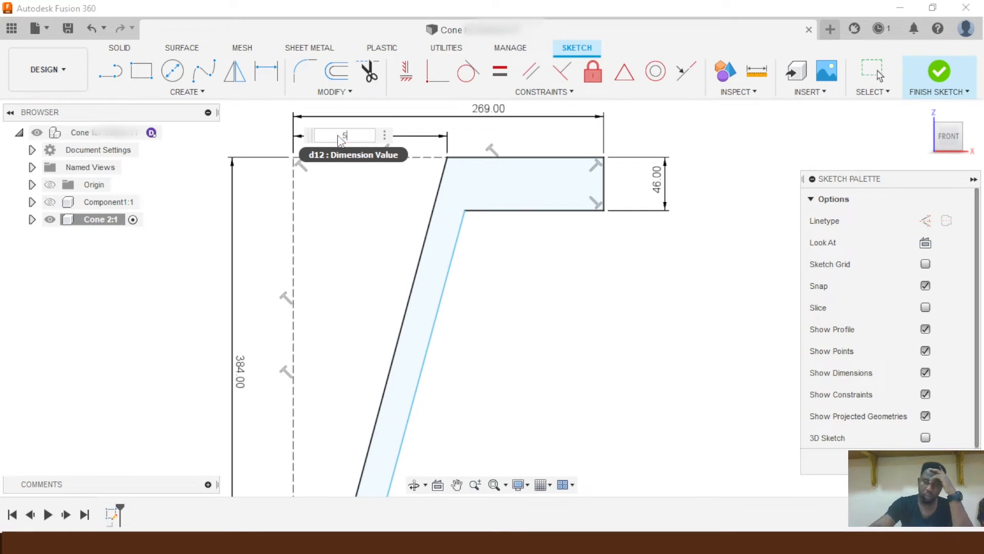
type("00/2")
key("Return")
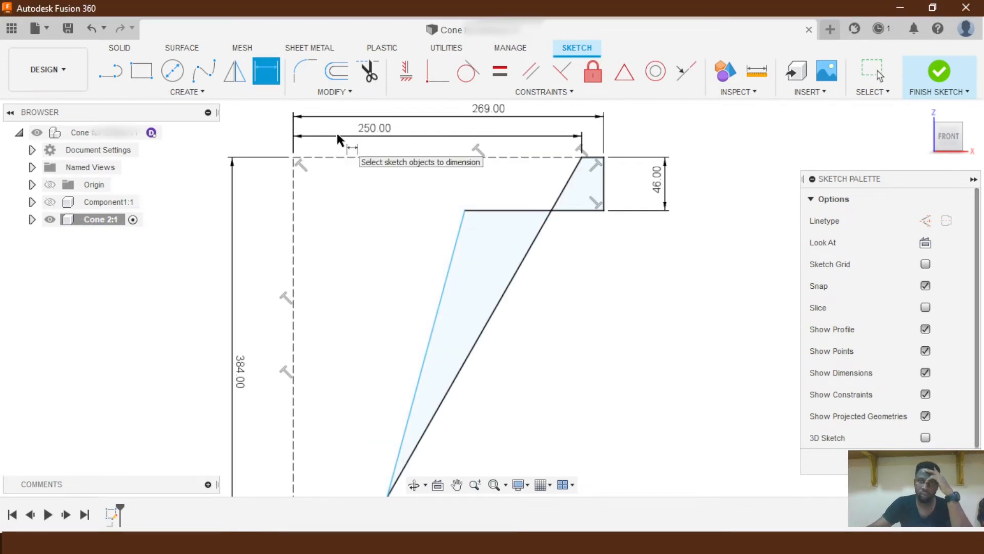
Shift the upper end of the sloped outer wall line slightly outward along the rim's underside.
scroll(570, 115, "down", 2)
scroll(545, 277, "down", 1)
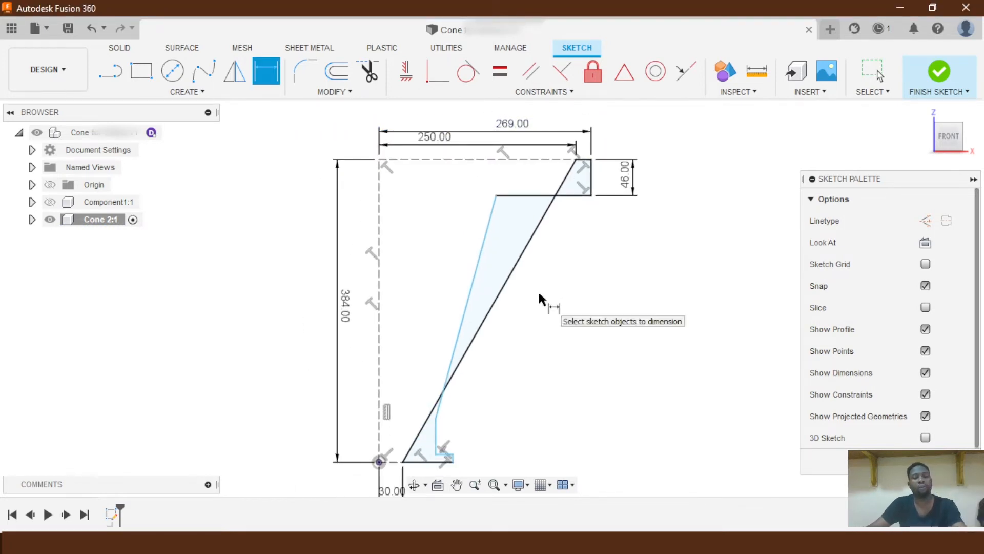
key("Escape")
mouse_move(479, 270)
left_mouse_down()
mouse_move(535, 282)
mouse_move(482, 270)
left_mouse_up()
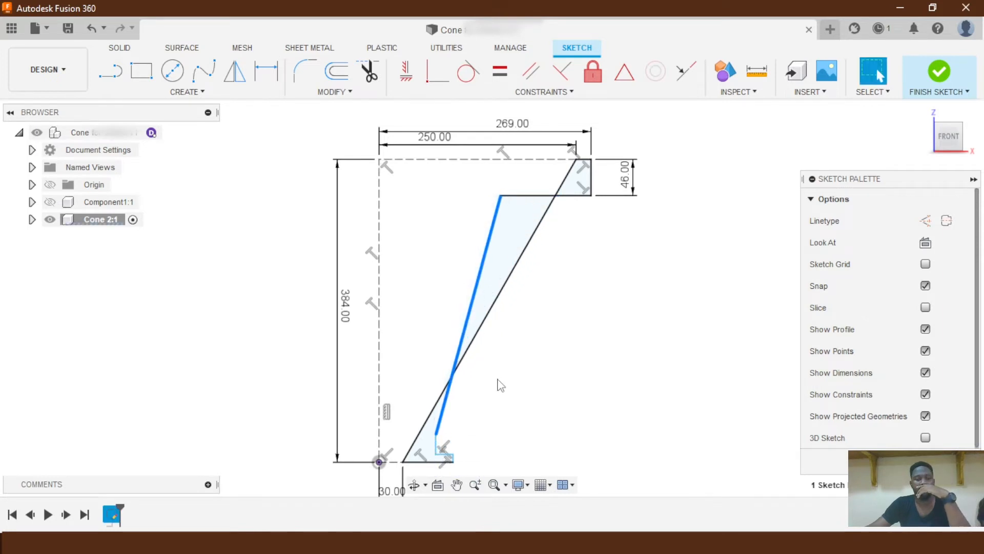
scroll(453, 462, "up", 5)
scroll(569, 313, "down", 6)
left_click(513, 366)
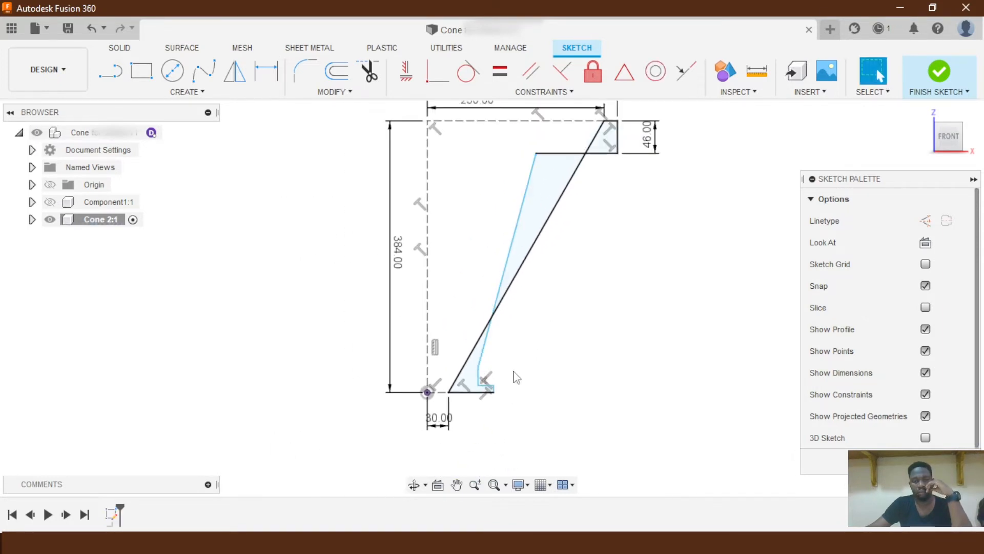
Dimension the distance from the axis to the base foot's outer edge as 349/2 mm, placing it below the sketch.
scroll(513, 362, "up", 1)
key("d")
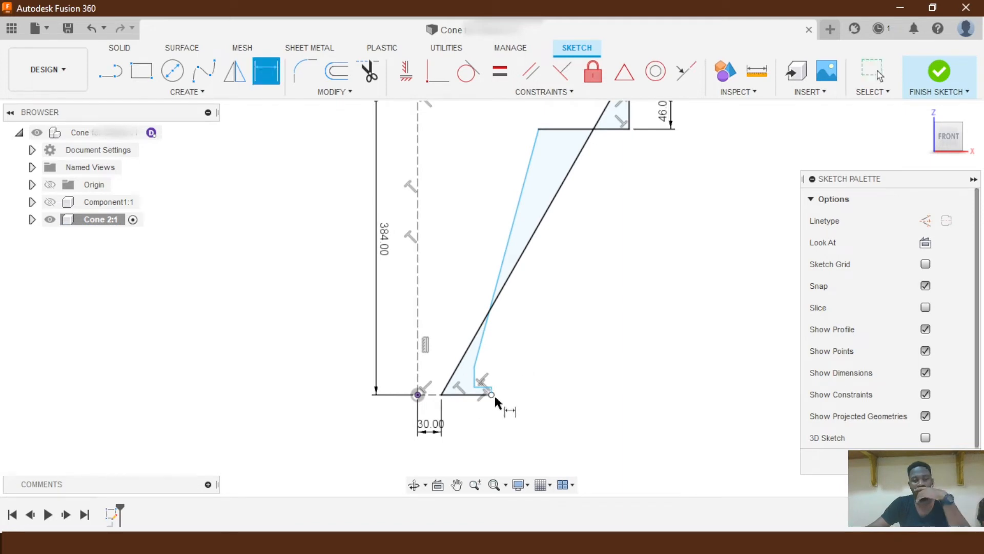
scroll(496, 403, "up", 5)
left_click(501, 380)
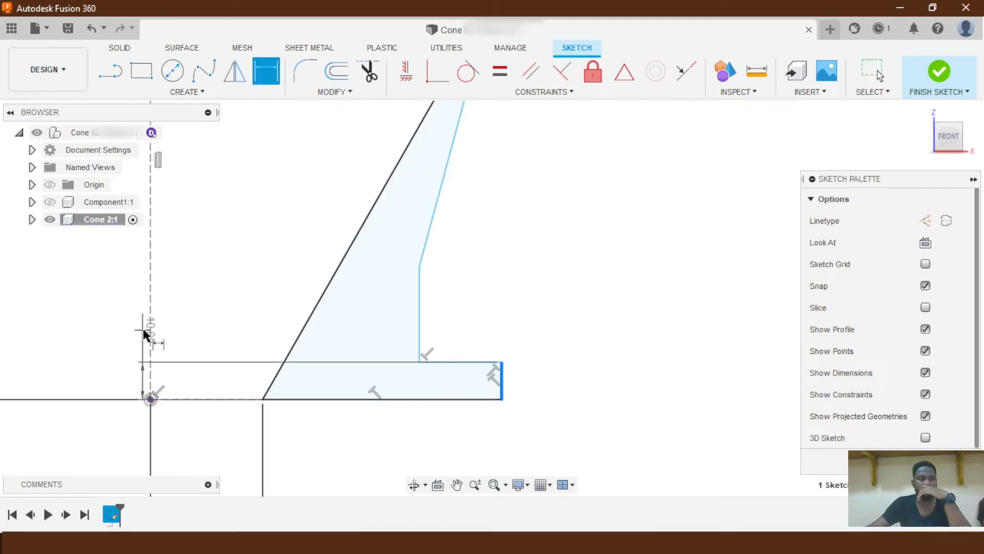
left_click(150, 322)
scroll(342, 228, "down", 4)
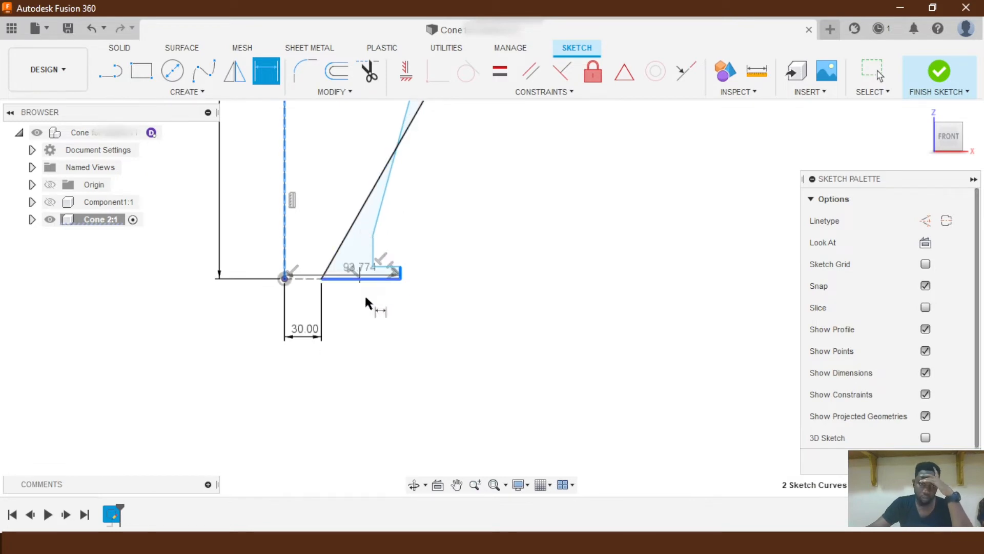
left_click(332, 391)
type("349/")
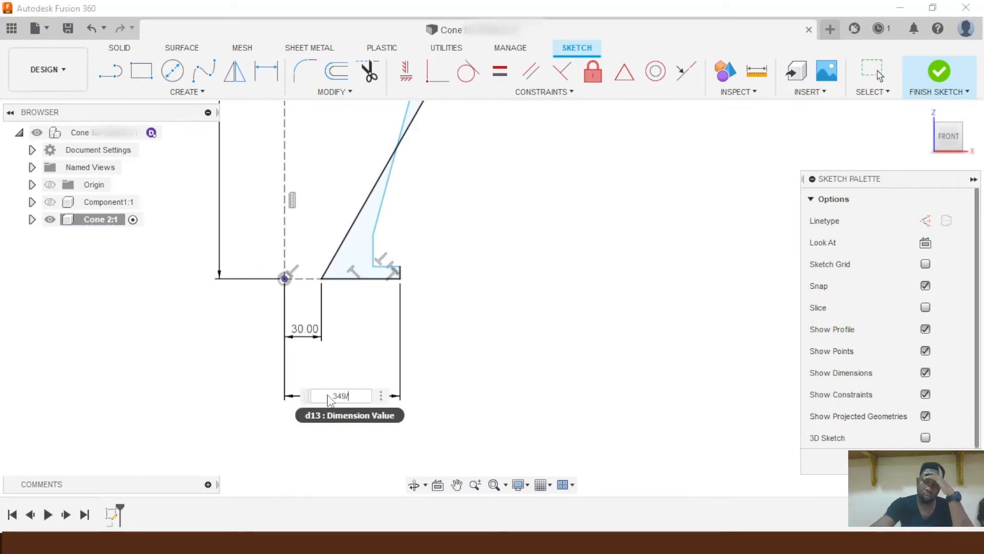
type("2")
key("Return")
Dimension the distance from the axis to the outer wall's vertical line above the foot as 329/2 mm.
scroll(396, 281, "up", 3)
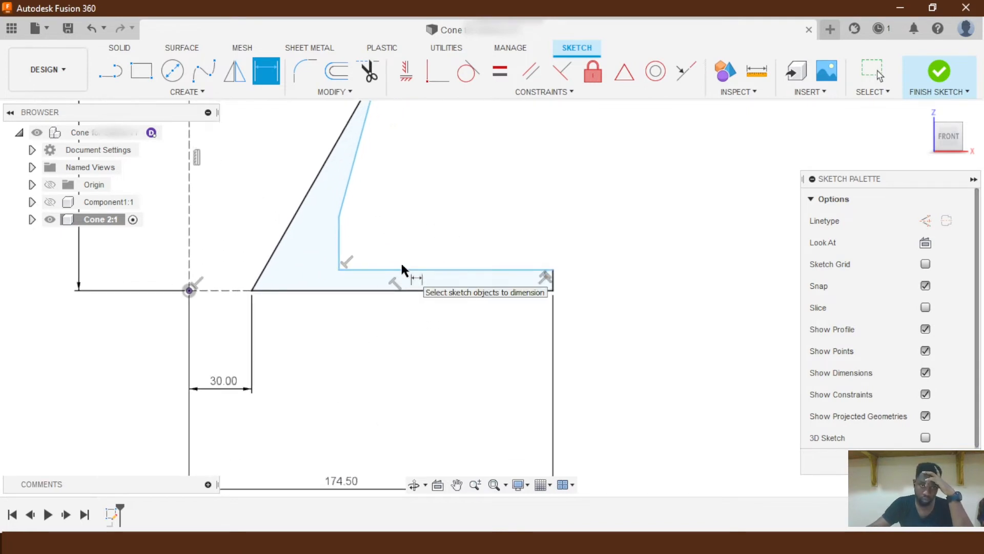
scroll(356, 256, "up", 2)
left_click(358, 290)
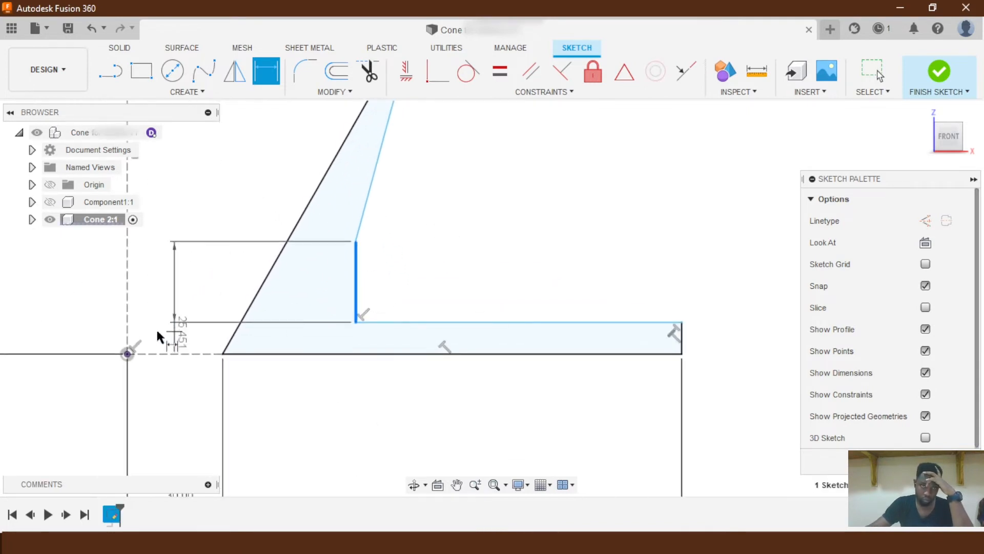
left_click(125, 305)
scroll(365, 154, "down", 3)
scroll(365, 154, "down", 2)
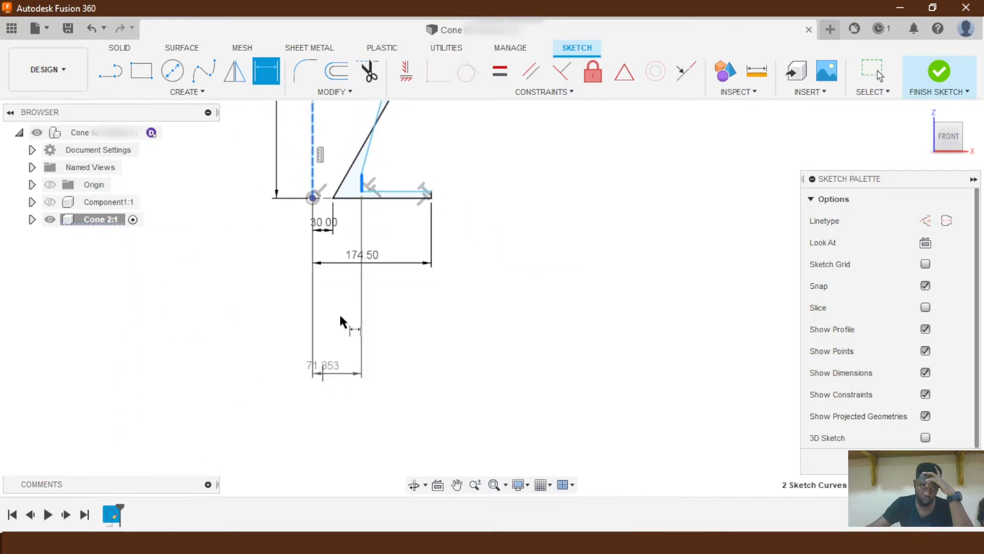
left_click(358, 241)
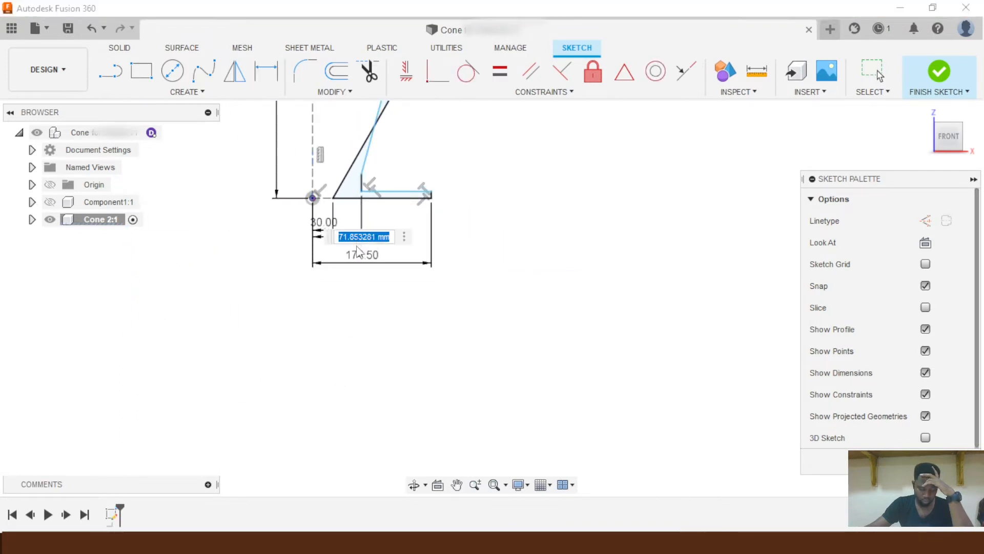
type("32")
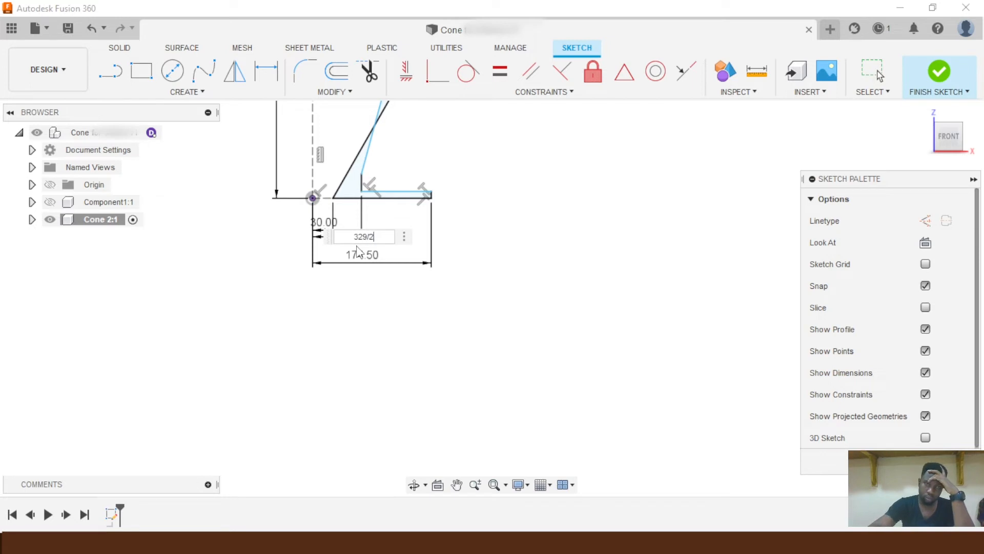
type("9/2")
key("Return")
Dimension the base foot's short vertical outer edge and set its height to 12 mm.
scroll(429, 249, "up", 4)
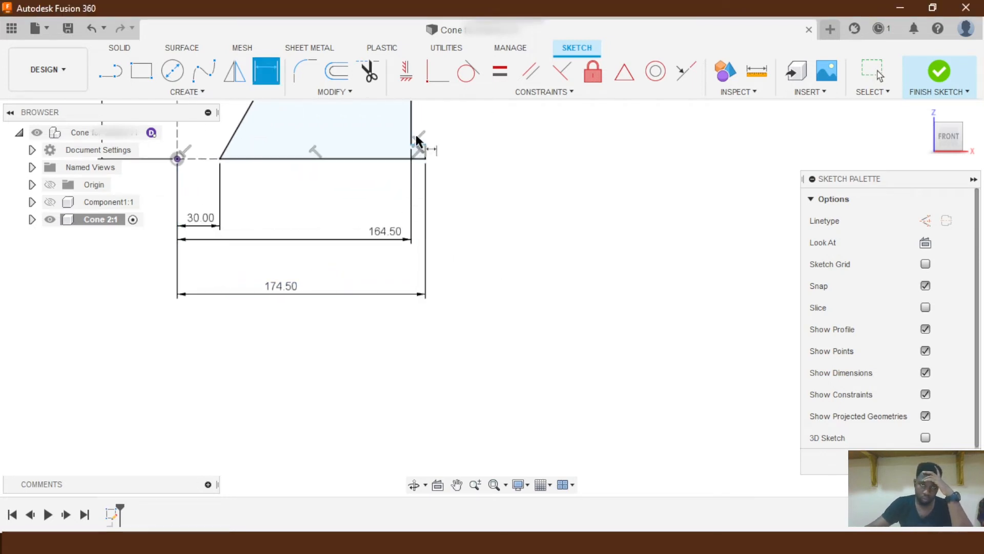
scroll(418, 143, "up", 2)
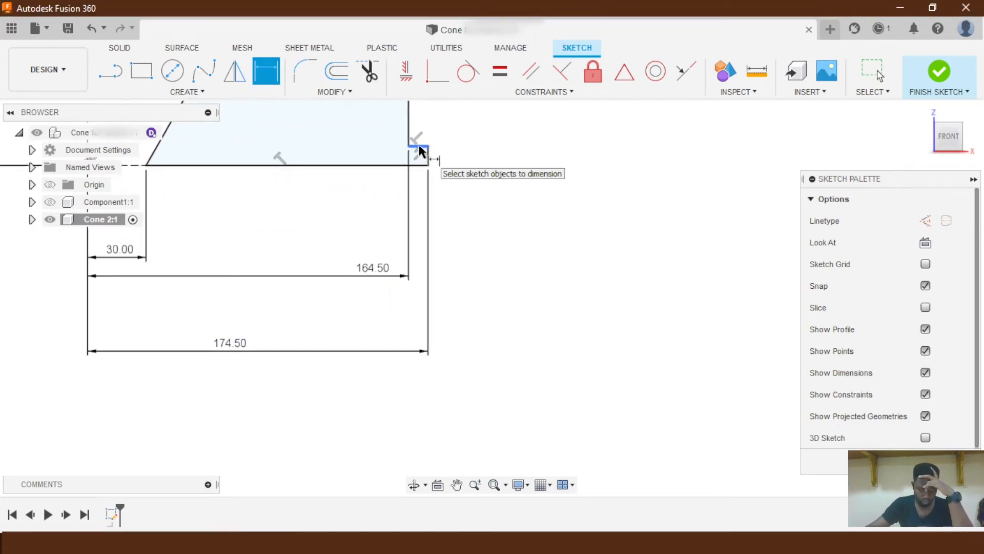
scroll(420, 150, "up", 2)
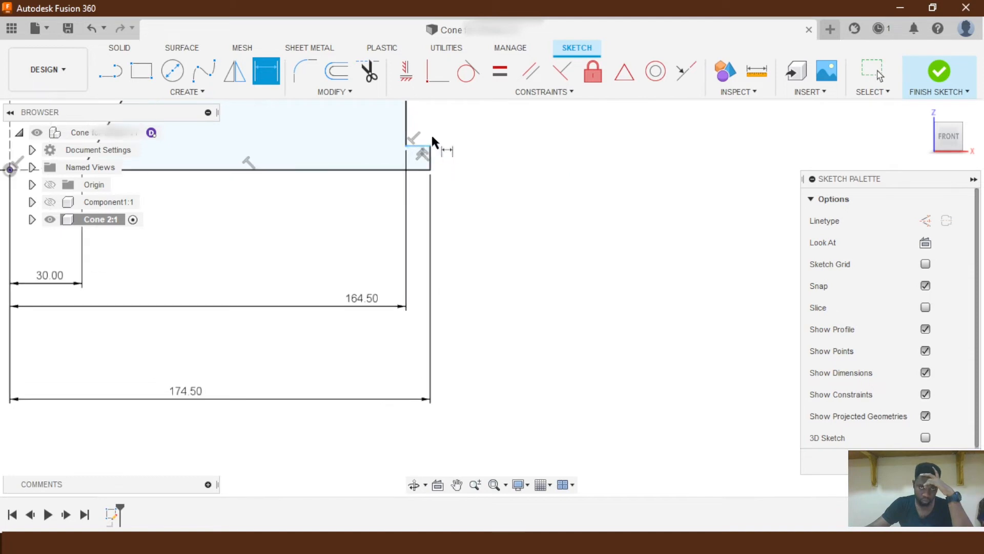
left_click(431, 160)
left_click(572, 281)
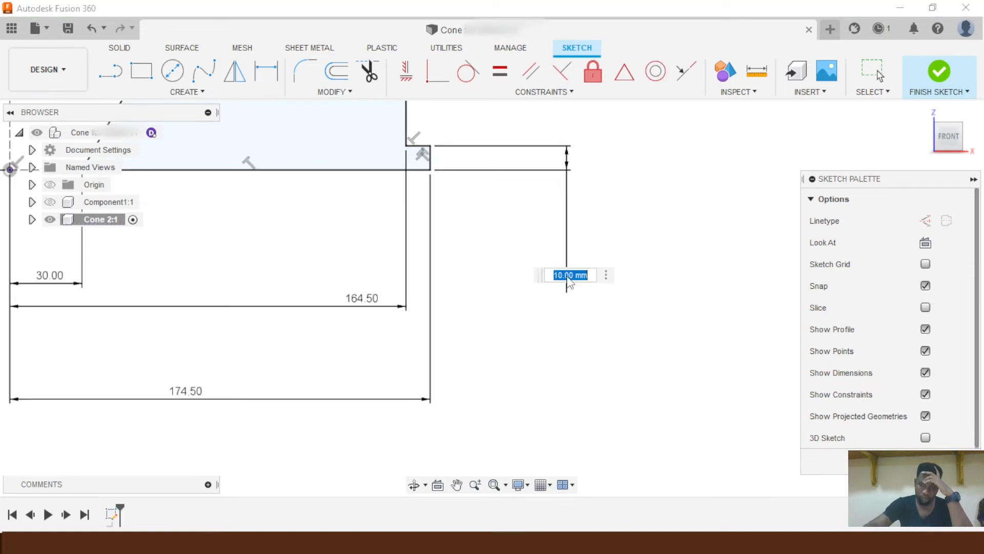
type("12")
key("Return")
scroll(546, 243, "down", 5)
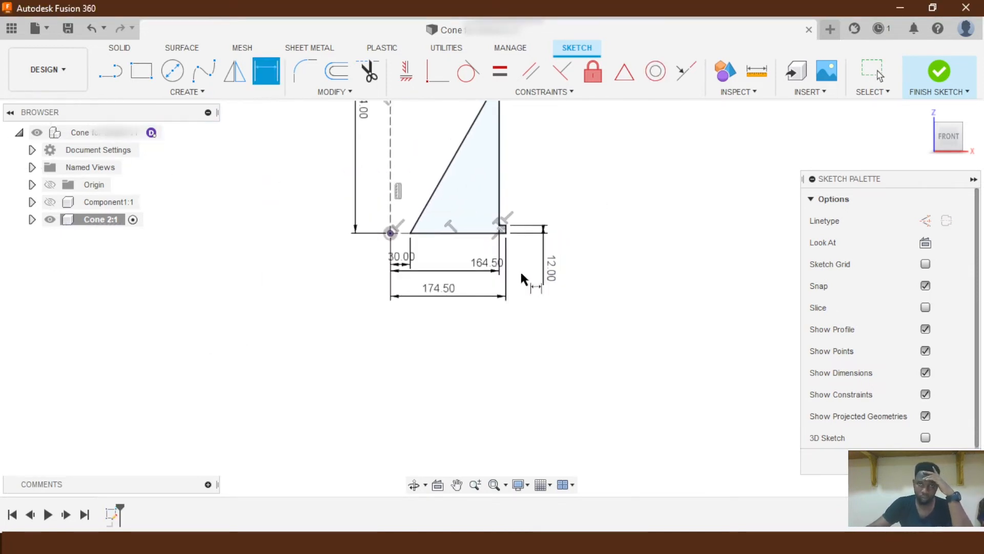
scroll(528, 201, "up", 4)
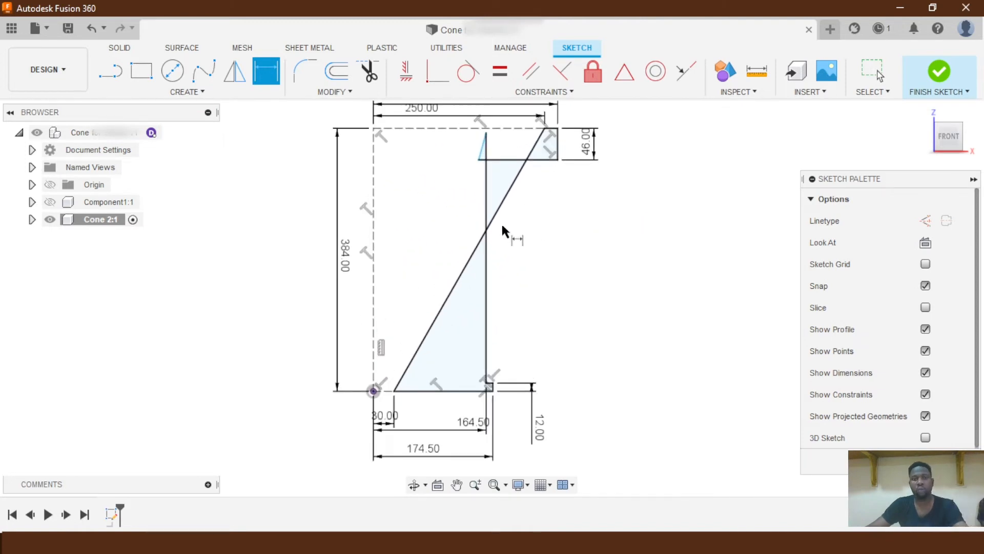
Lower the top end of the outer wall's vertical line and shift the sloped line's upper end outward along the rim's underside.
key("Escape")
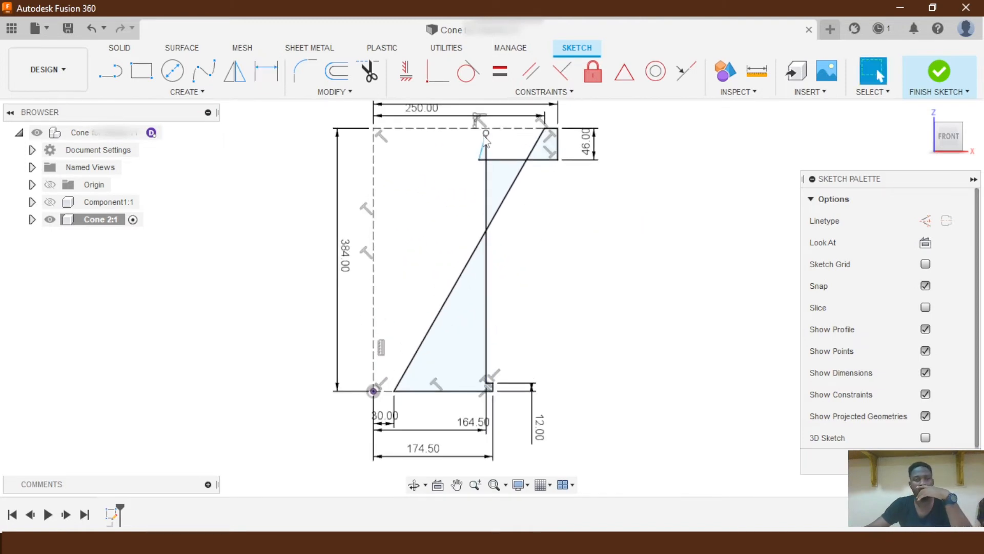
left_click_drag(484, 135, 484, 301)
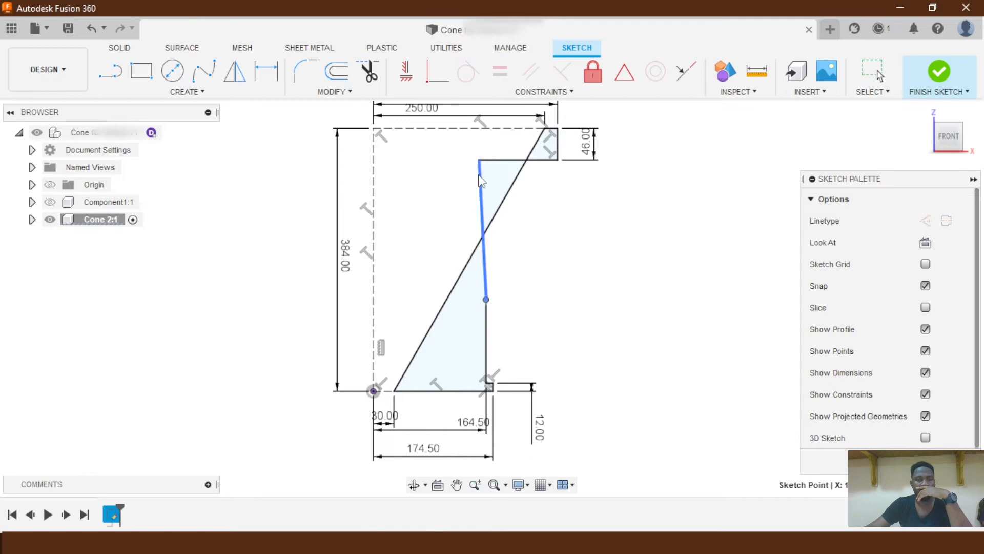
left_click_drag(479, 162, 537, 198)
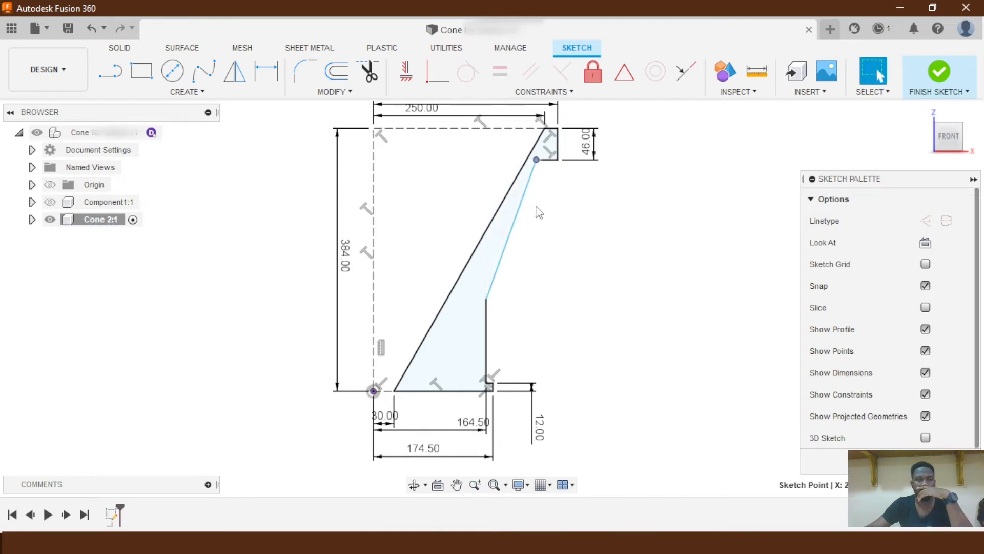
Make the sloped outer wall line parallel to the inner wall line and move it closer to the inner wall.
left_click(502, 257)
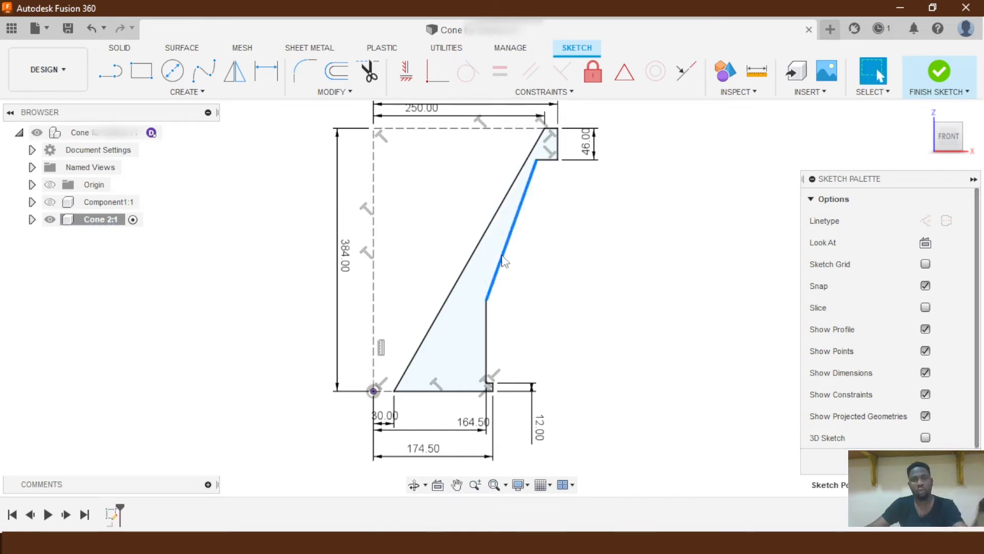
left_click(462, 277)
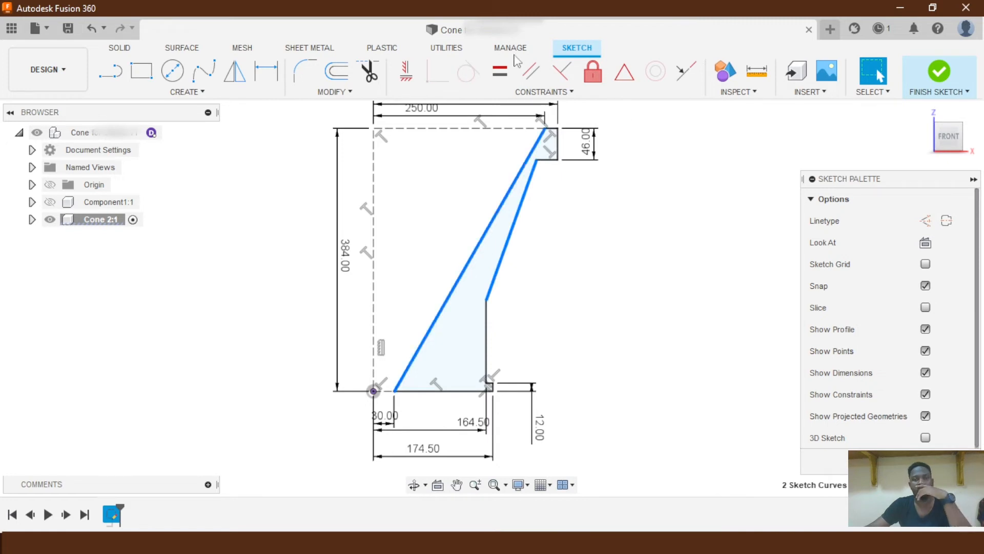
left_click(531, 73)
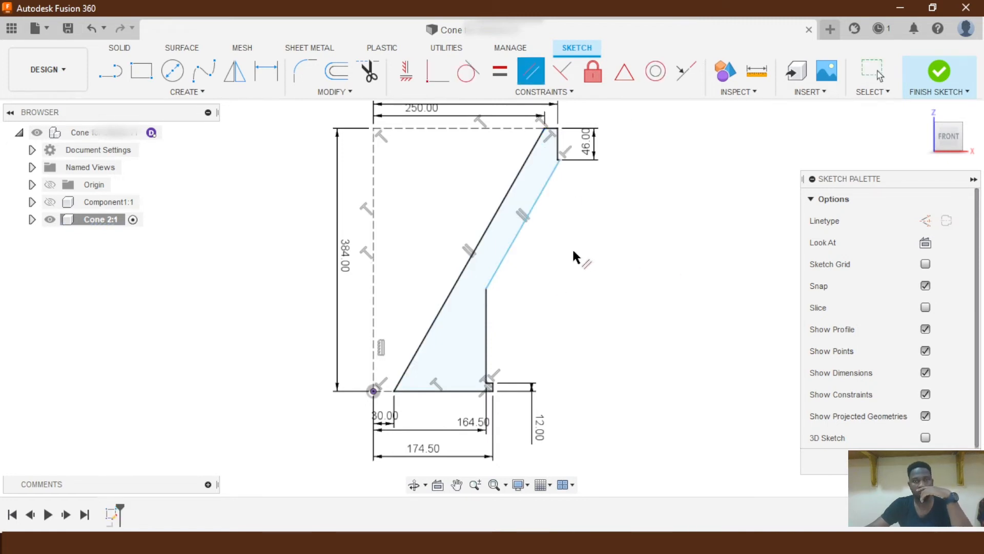
key("Escape")
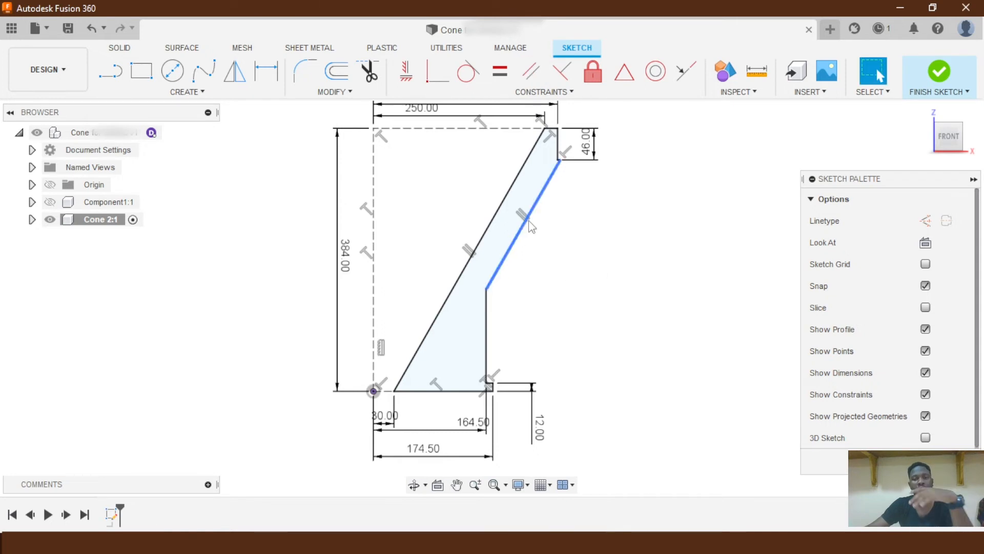
left_click_drag(526, 221, 513, 219)
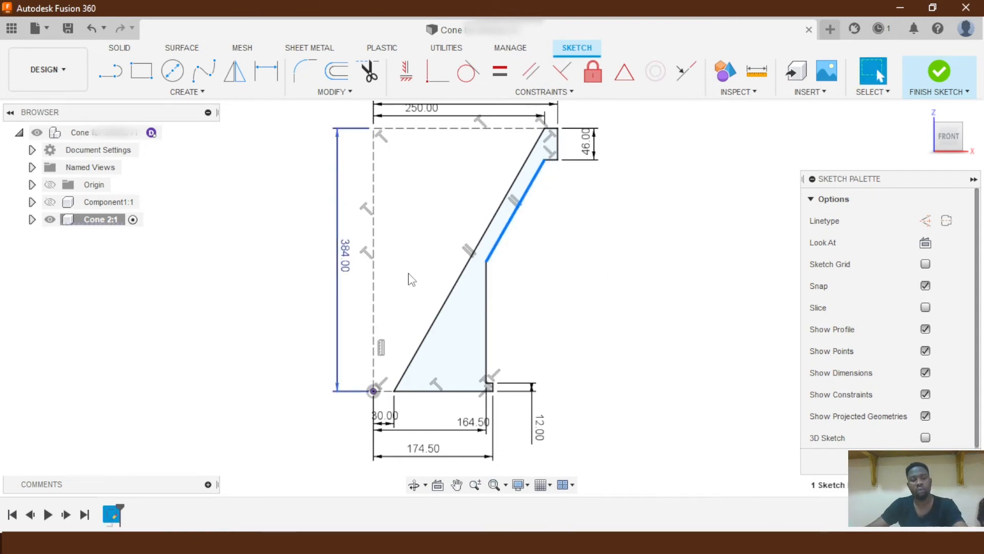
Dimension the wall thickness between the two parallel sloped lines as 16 mm.
key("Escape")
key("d")
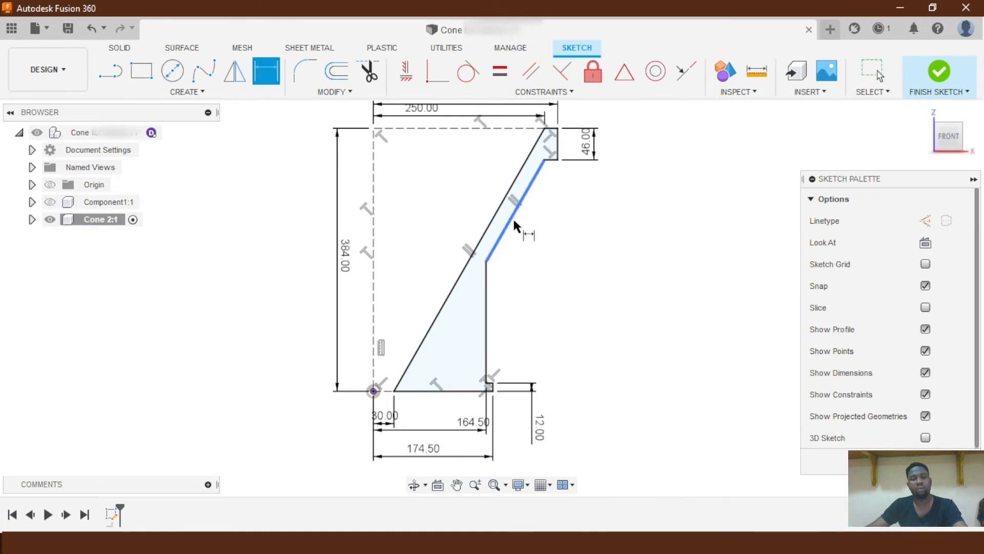
left_click(508, 224)
left_click(436, 201)
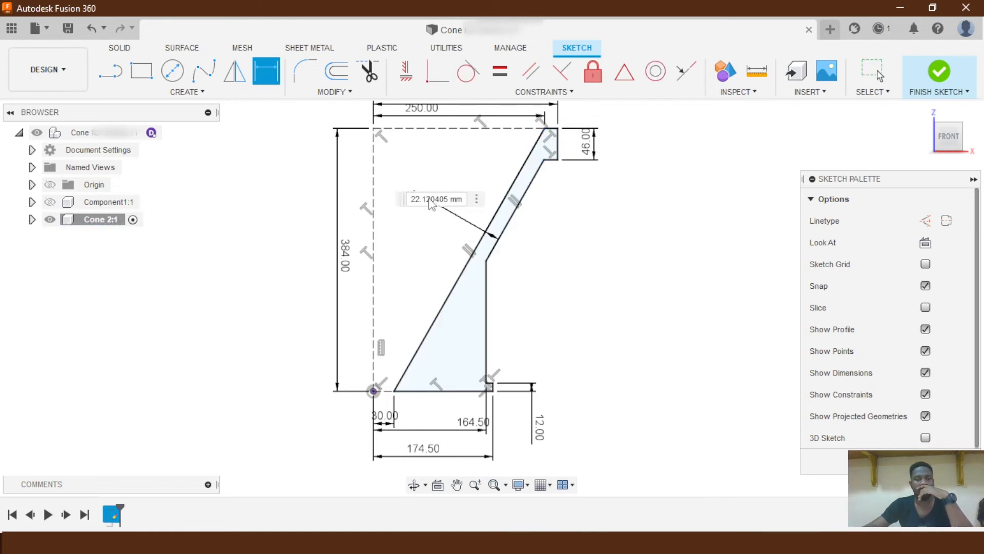
type("16")
key("Return")
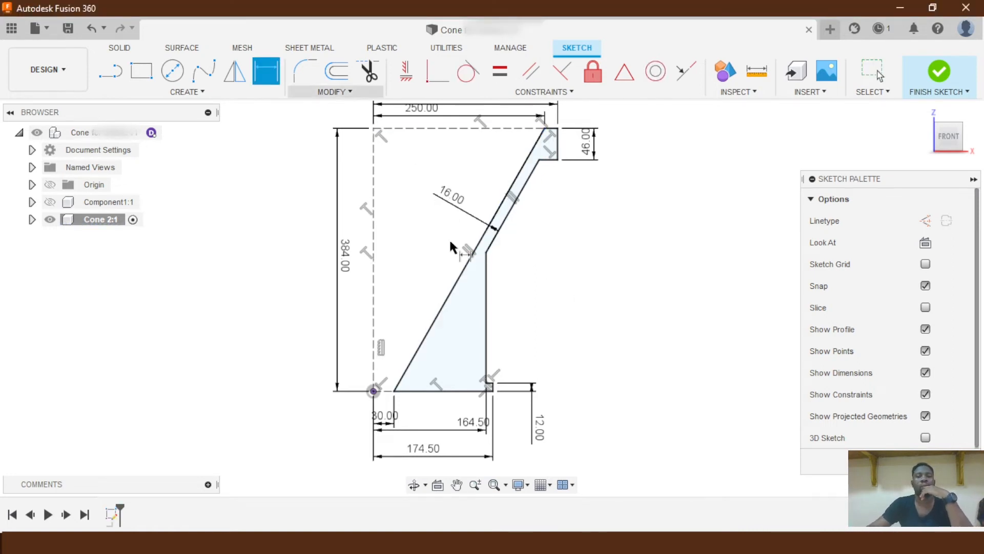
scroll(487, 288, "up", 2)
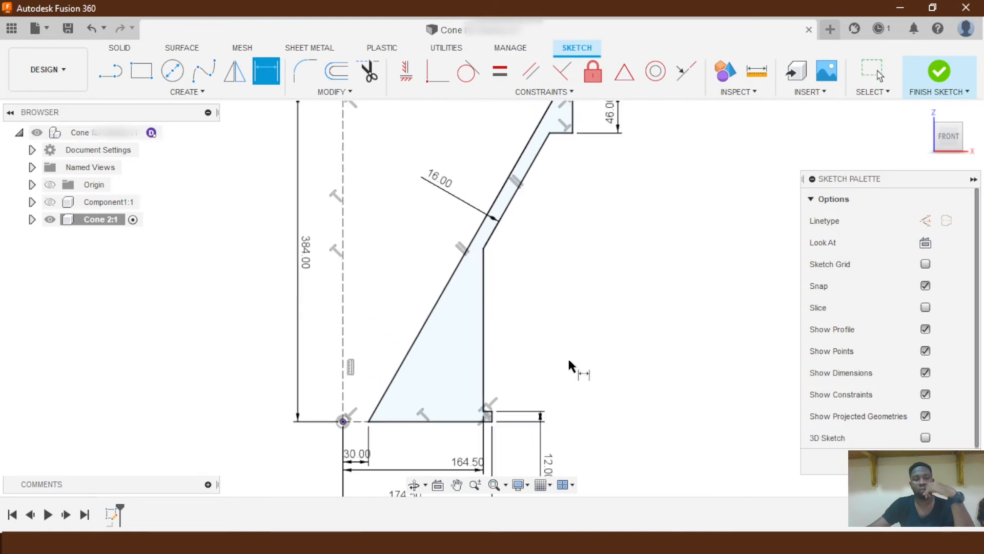
key("Escape")
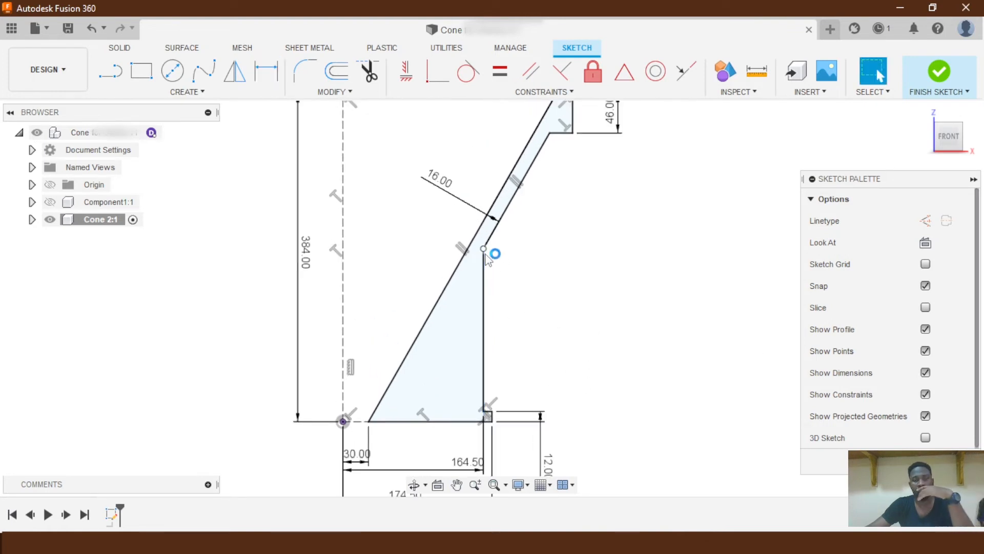
left_click(483, 249)
left_click(579, 296)
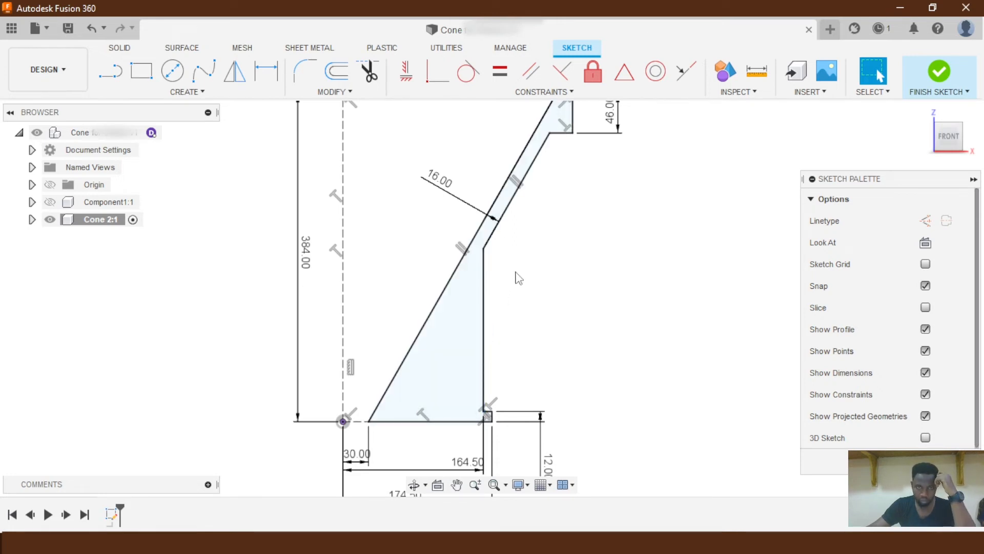
Set the distance from the axis to the inner wall's lower end to 273/2 mm.
scroll(520, 279, "down", 2)
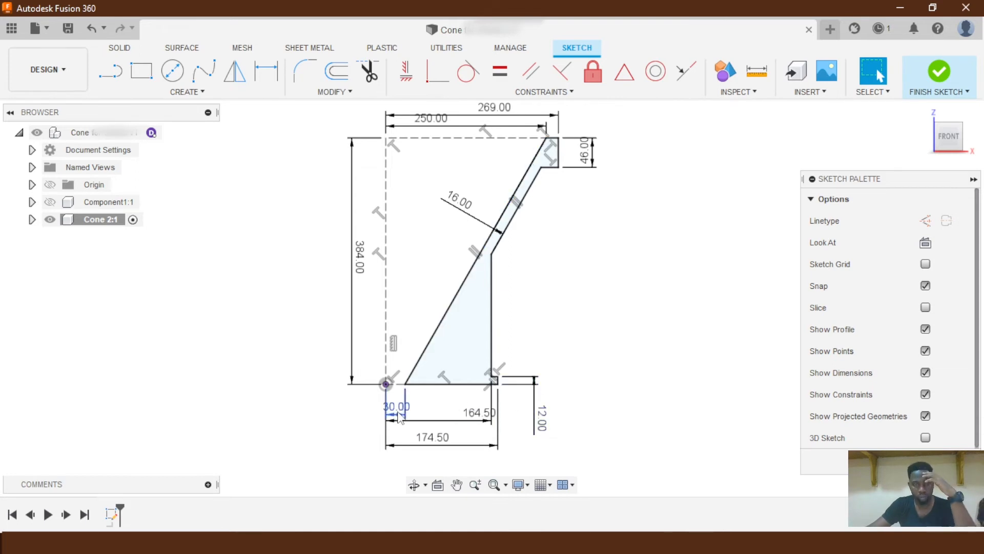
left_click(398, 413)
double_click(399, 413)
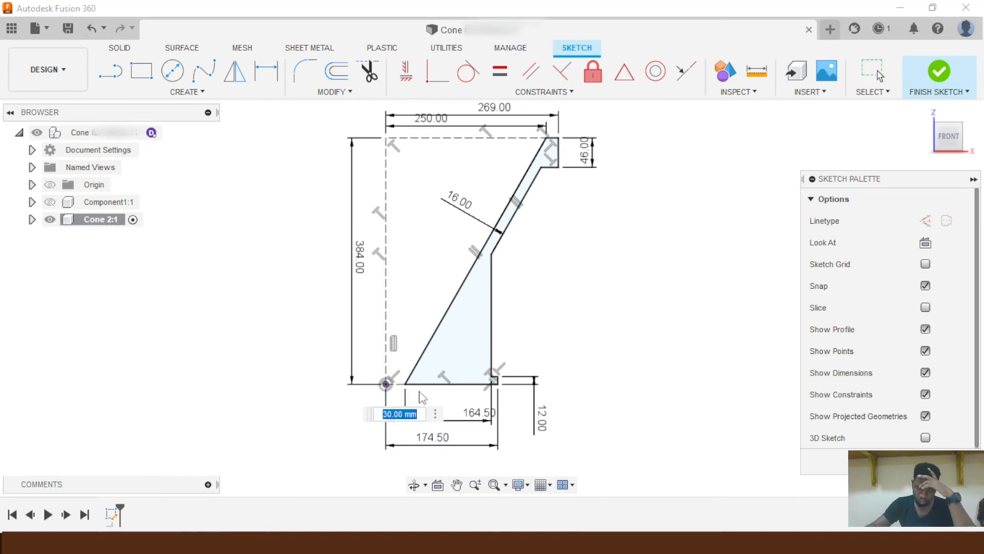
type("136.5")
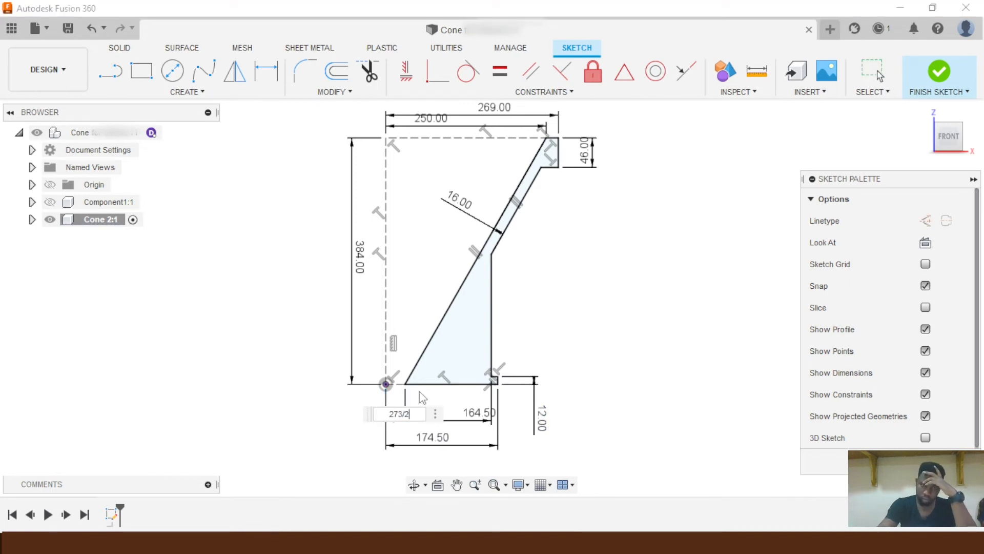
key("Return")
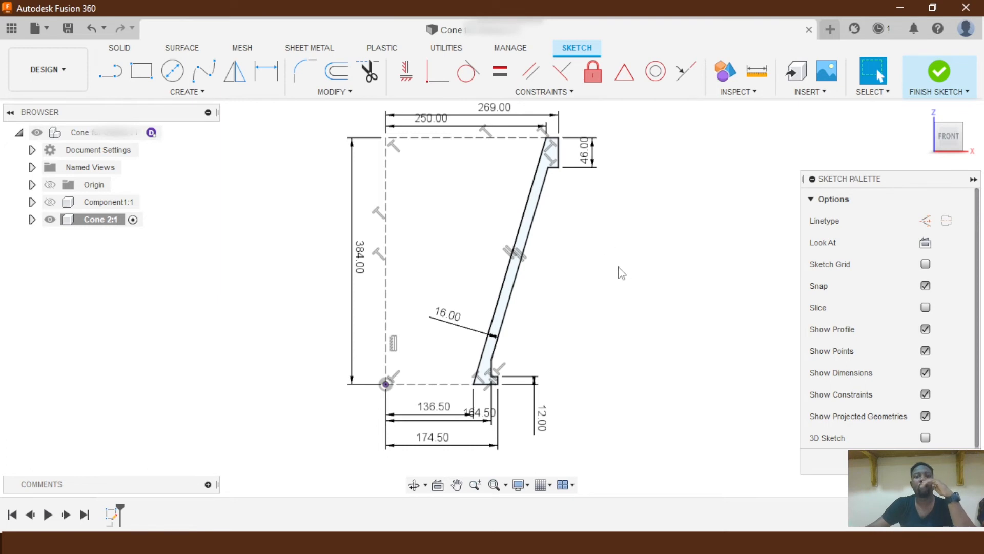
Revolve the wall profile 360 degrees about the dashed vertical axis as a new body.
scroll(618, 267, "down", 3)
scroll(613, 205, "up", 1)
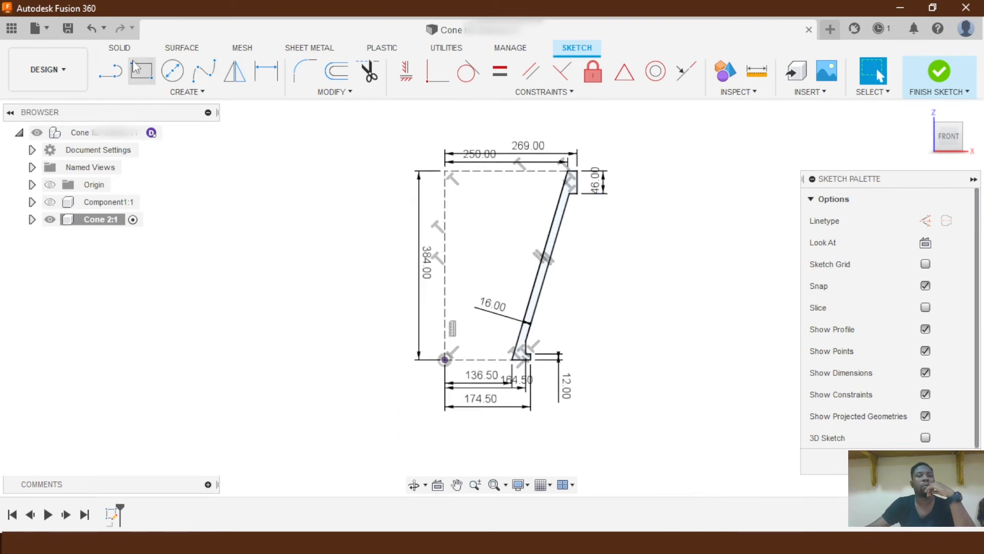
left_click(121, 47)
left_click(173, 71)
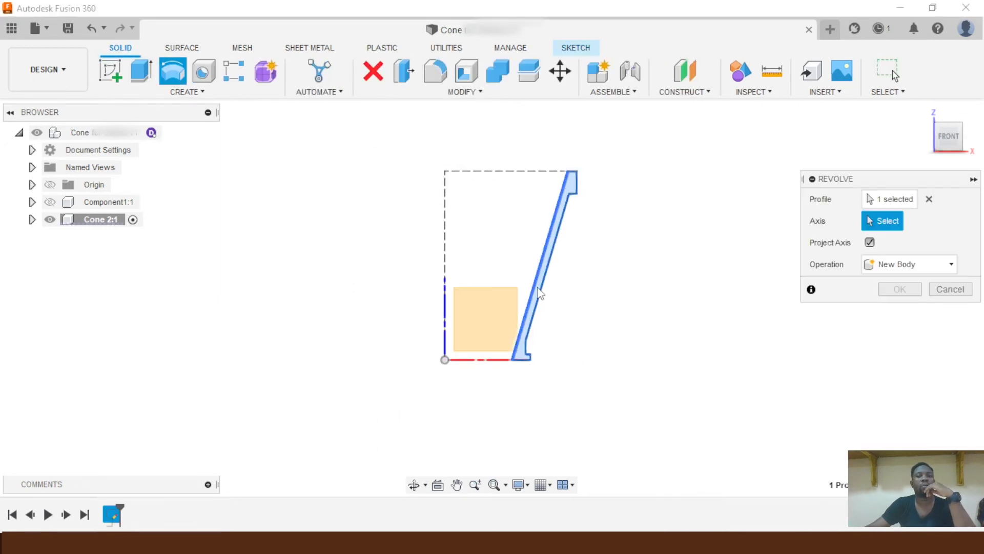
left_click(445, 261)
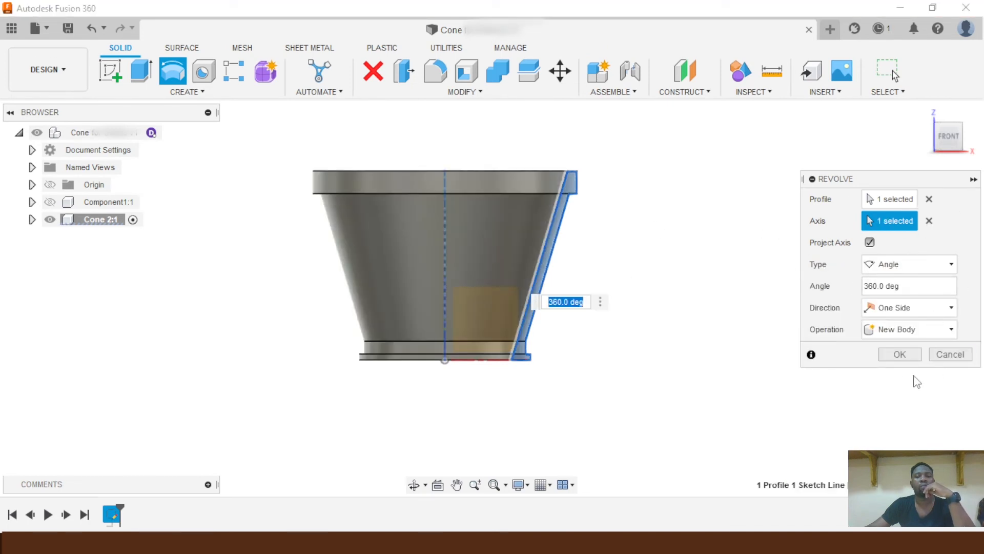
left_click(901, 355)
middle_click_drag(682, 203, 727, 231, "shift")
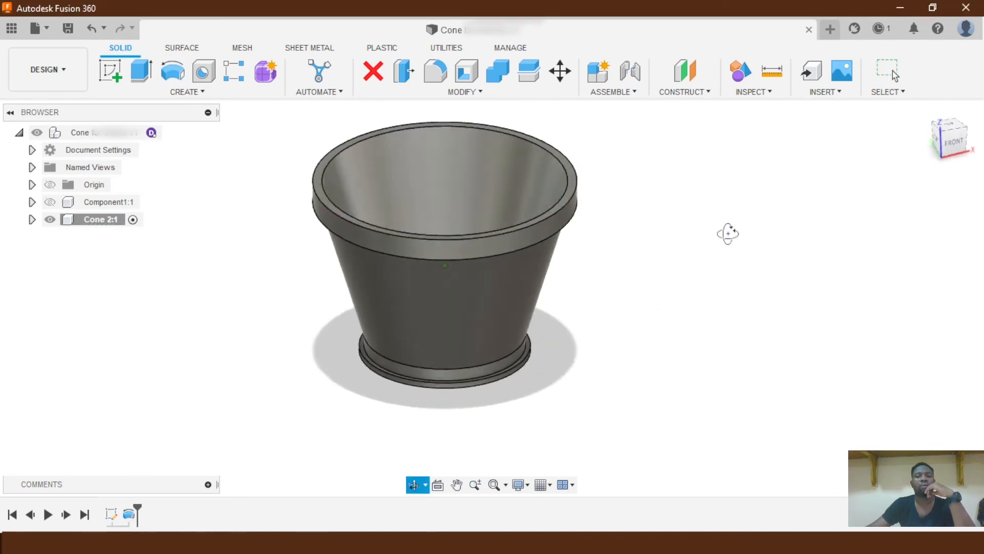
Apply the steel physical material already in the design to the Cone 2 component.
right_click(103, 220)
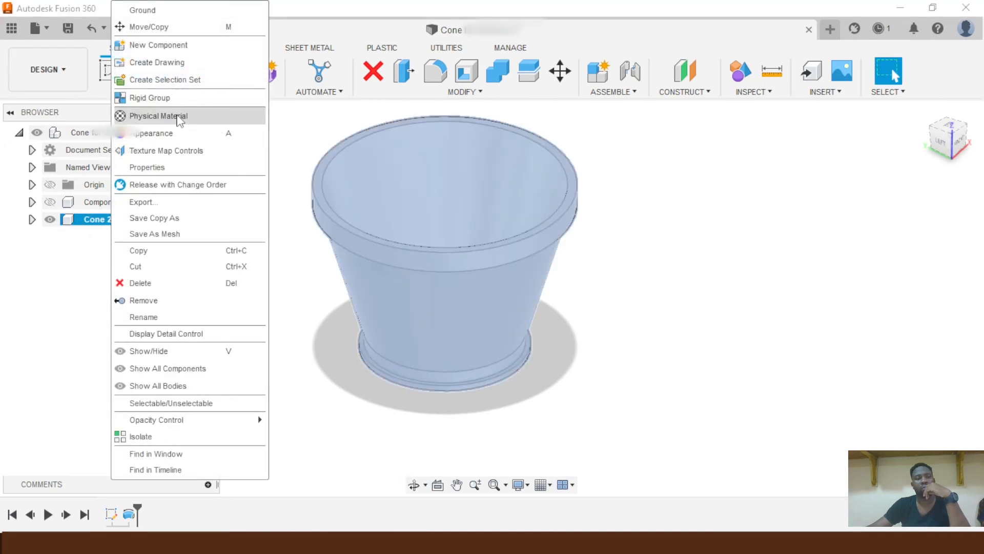
left_click(619, 145)
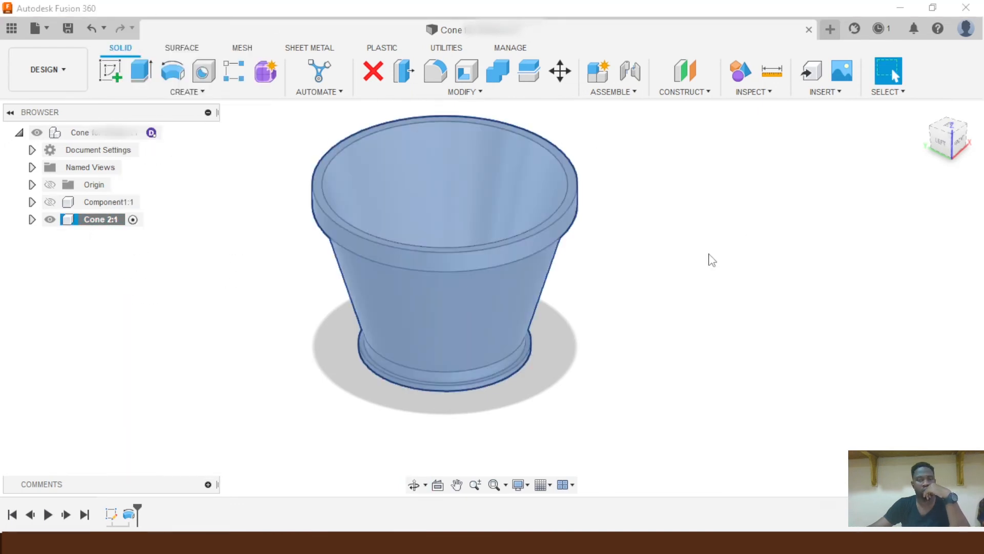
key("a")
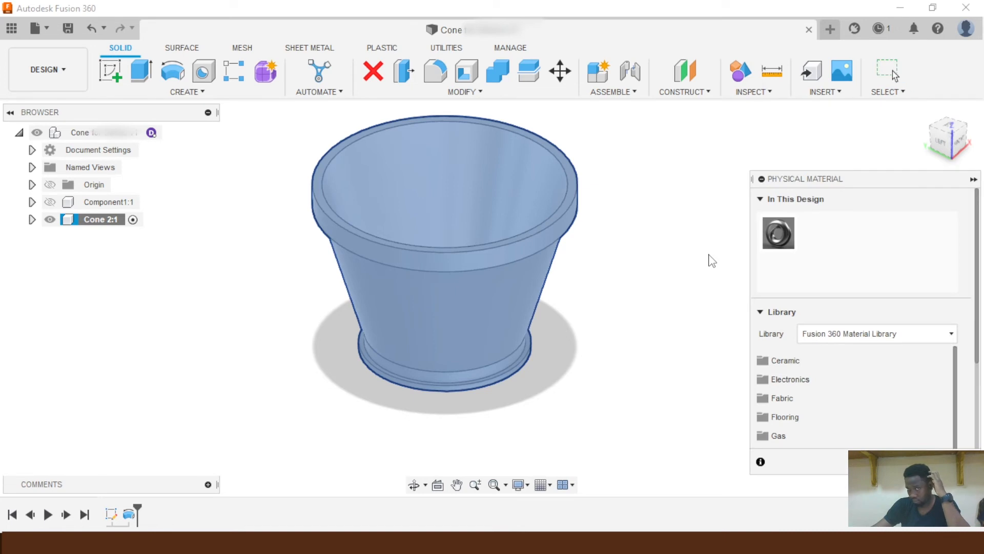
left_click_drag(786, 234, 441, 350)
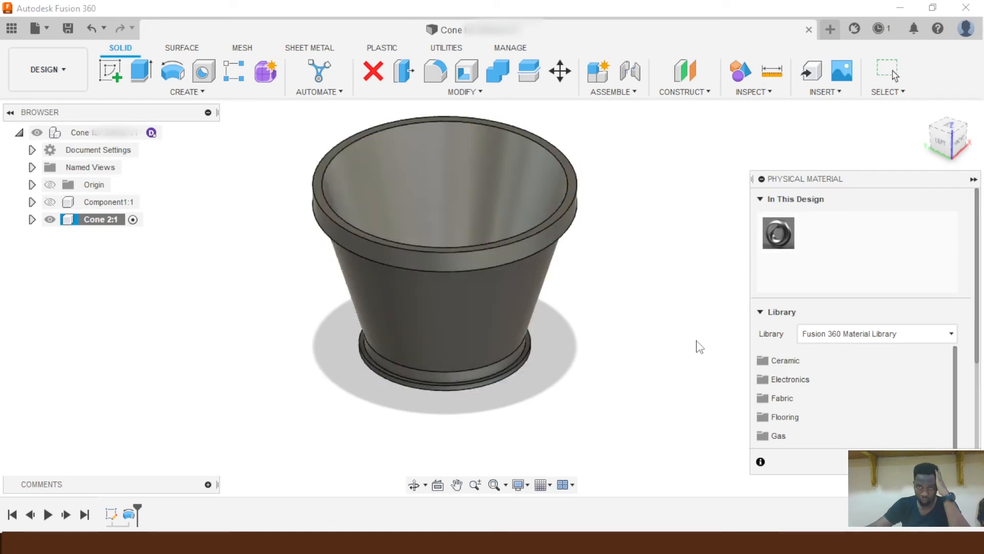
key("Escape")
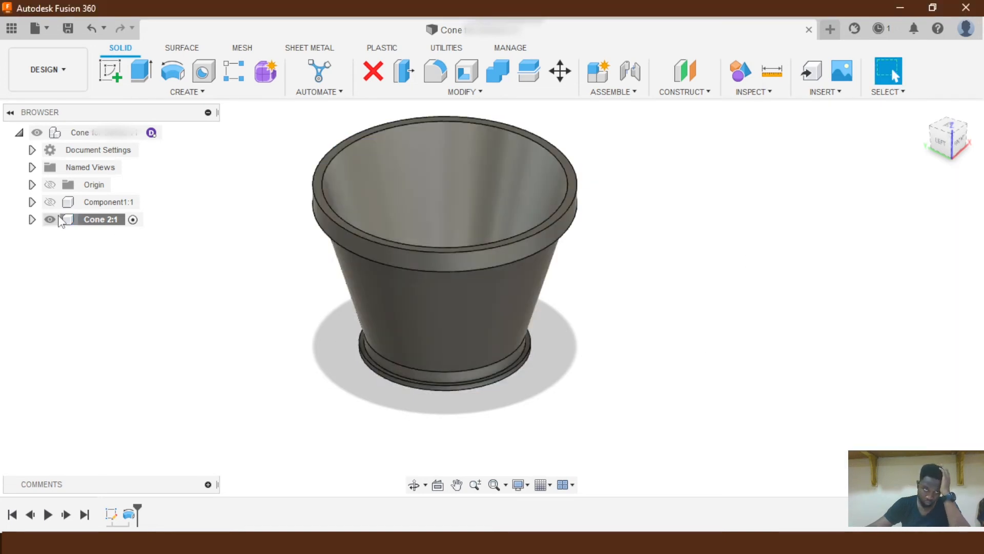
Check the mass and other physical properties of the Cone 2 component.
right_click(93, 222)
left_click(141, 168)
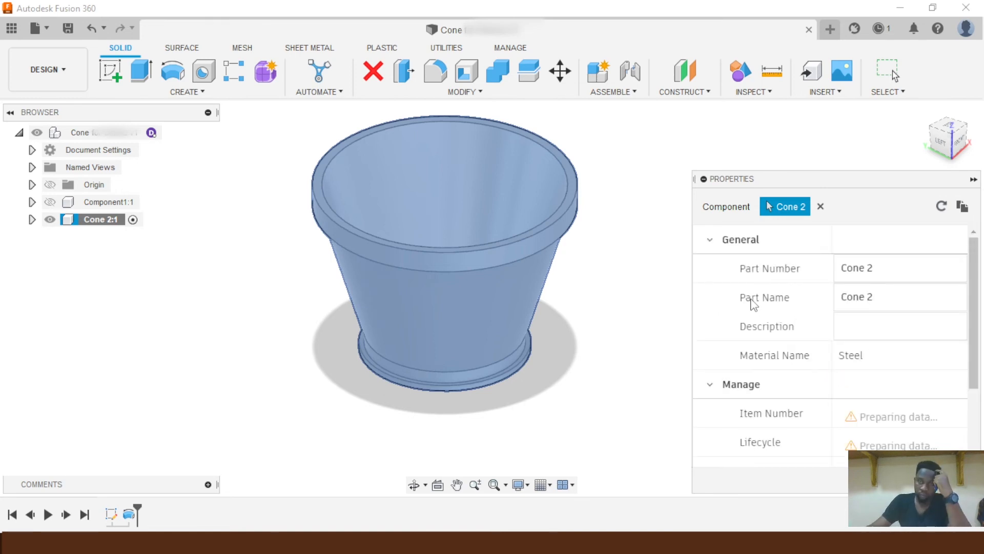
left_click(709, 241)
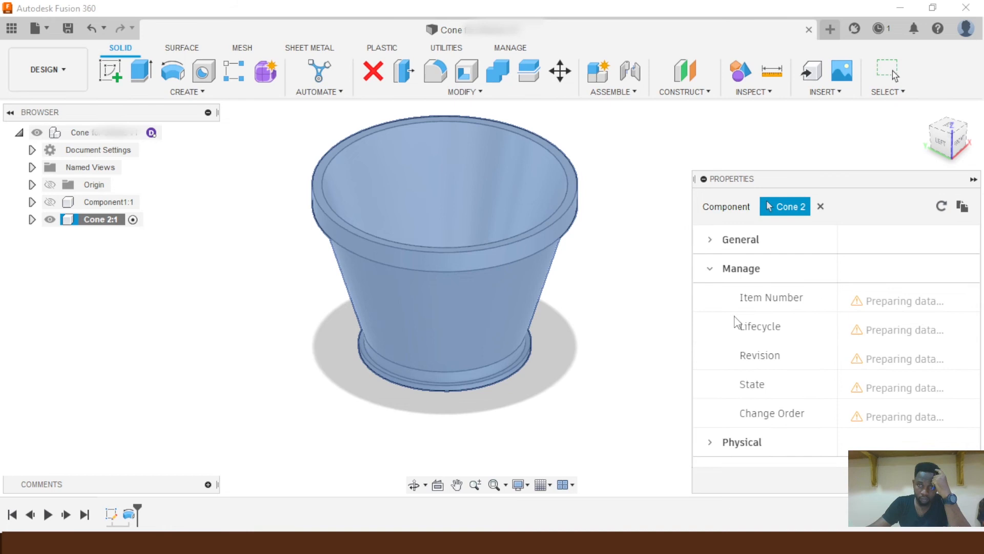
left_click(710, 270)
left_click(710, 298)
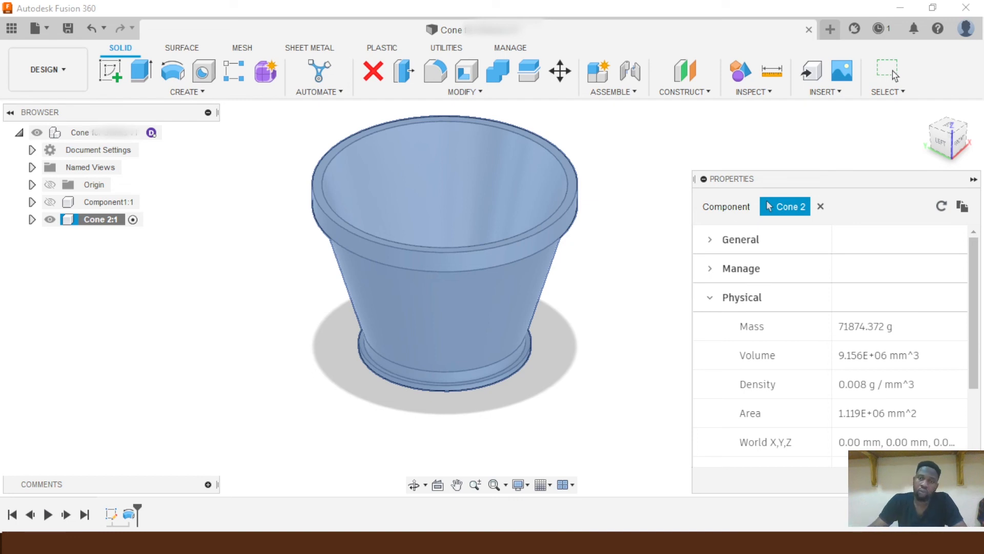
left_click(894, 76)
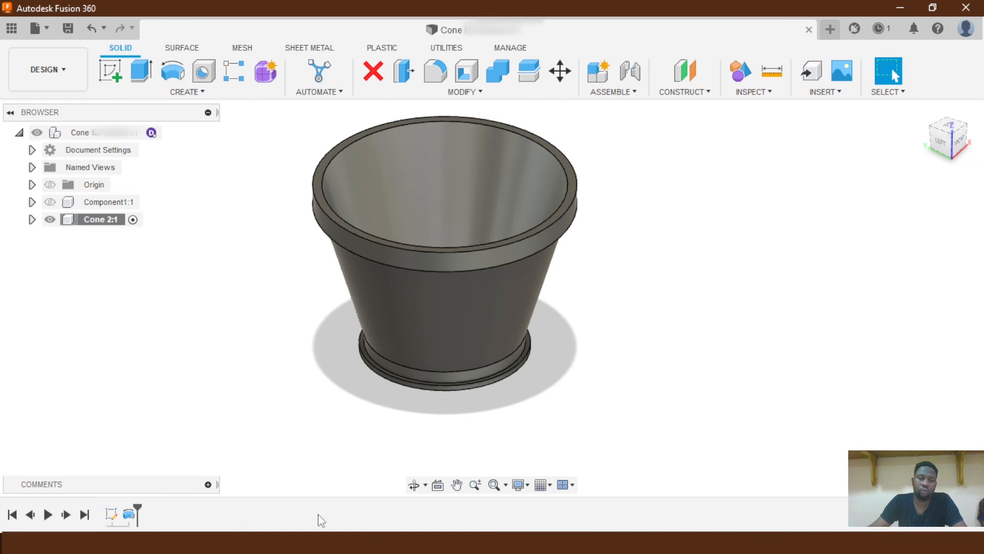
Reopen the cone's profile sketch to review its dimensions, and return to the solid model.
double_click(116, 515)
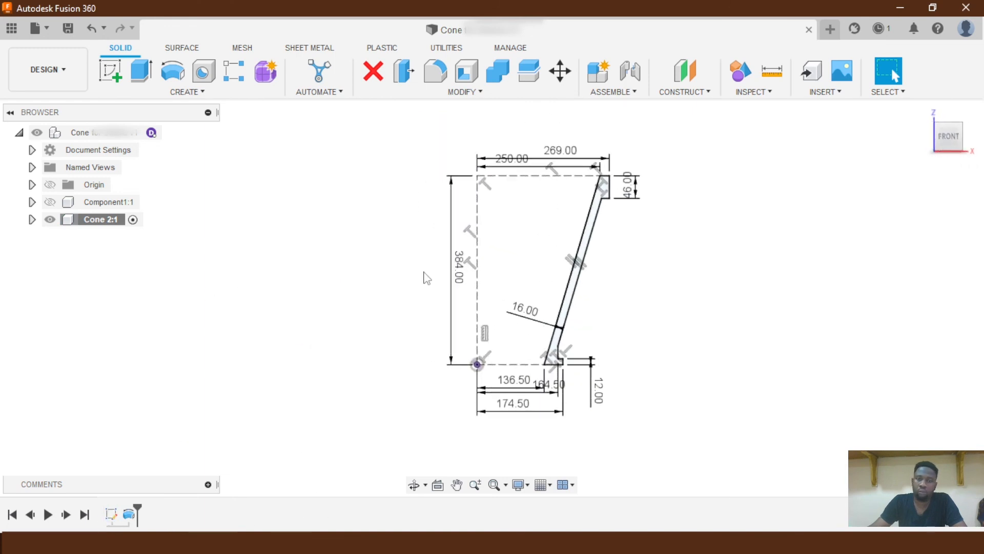
scroll(606, 200, "down", 2)
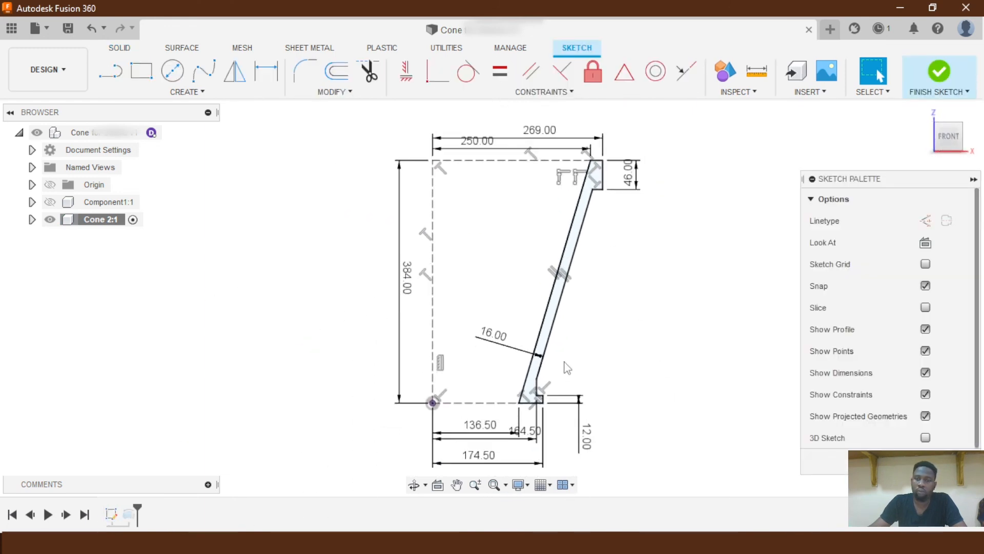
left_click(939, 73)
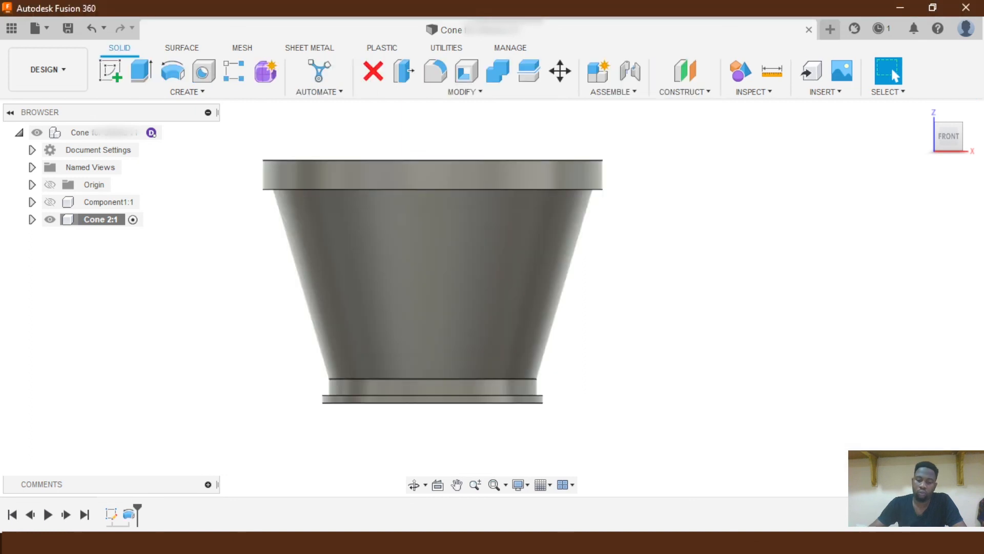